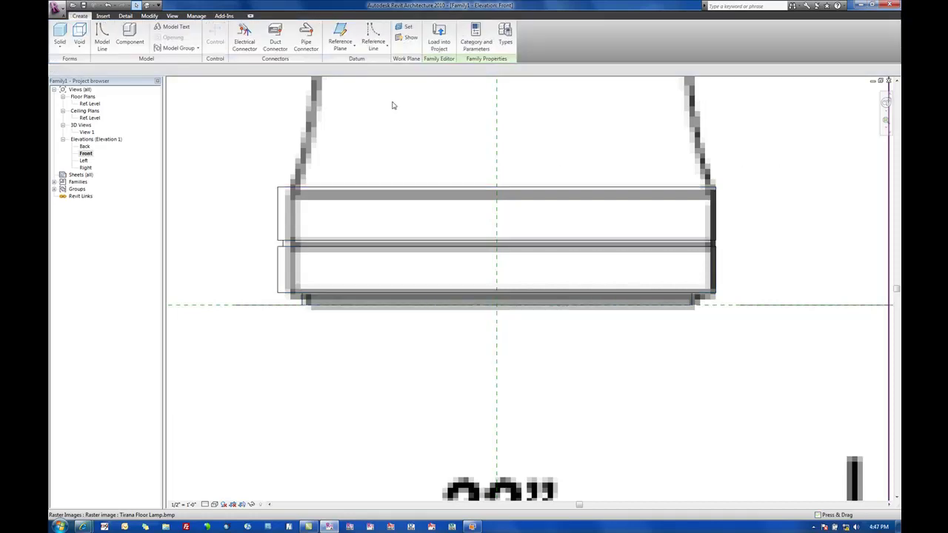
Open the default 3D view and orient it to show the revolved lamp base up close from slightly above.
left_click(147, 5)
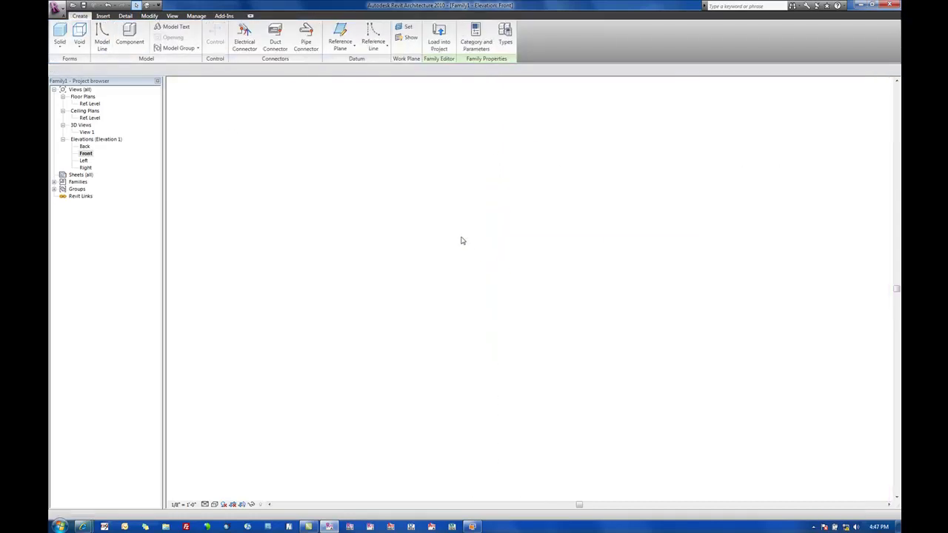
scroll(551, 424, "up", 1)
scroll(687, 454, "up", 1)
middle_click_drag(688, 453, 677, 374, "shift")
scroll(535, 430, "up", 2)
middle_click_drag(533, 407, 601, 353)
scroll(420, 400, "up", 2)
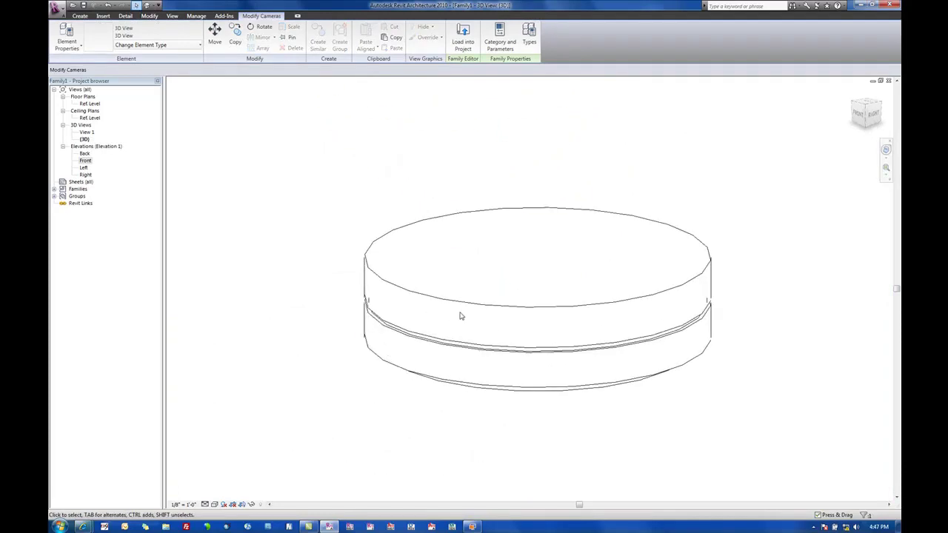
left_click(402, 311)
scroll(405, 308, "up", 1)
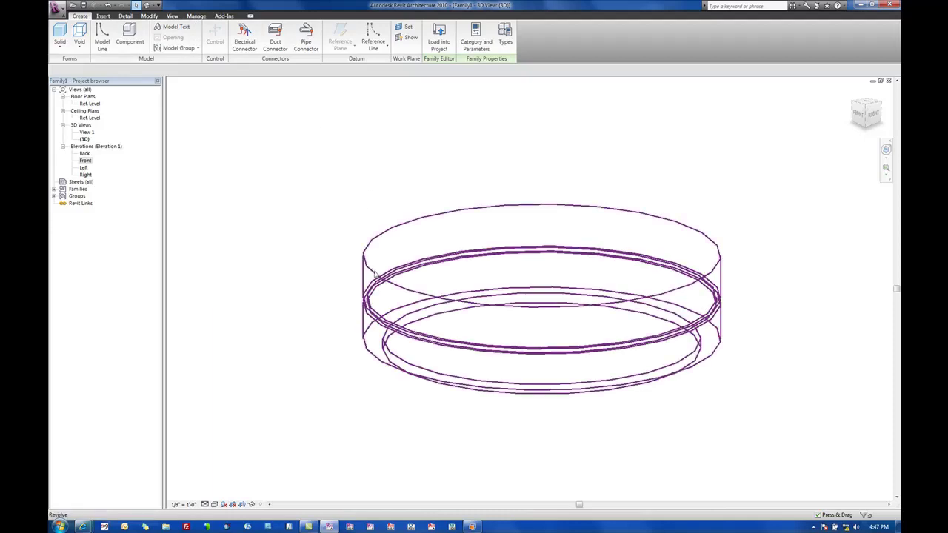
From the revolved base's material property, duplicate the Default material under the name "Tirana Floor Lamp - Base".
left_click(377, 254)
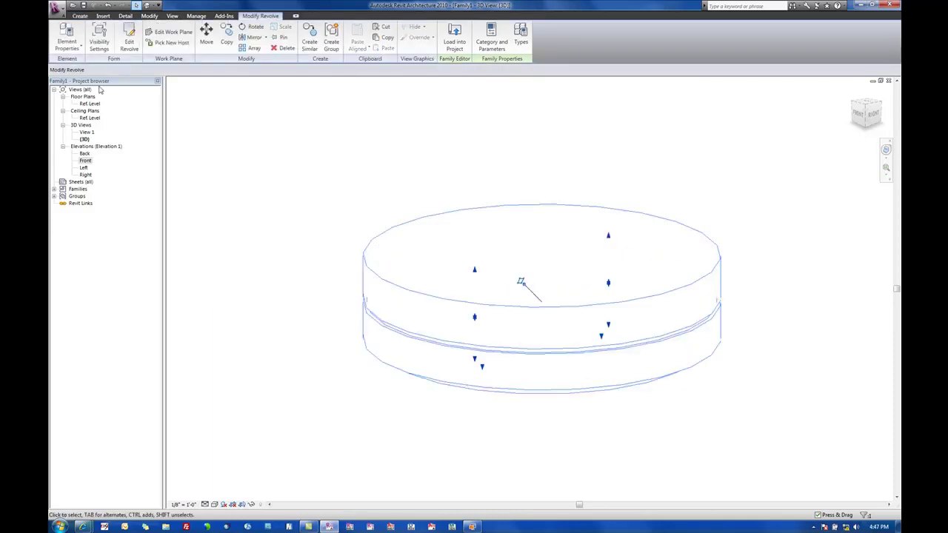
left_click(65, 37)
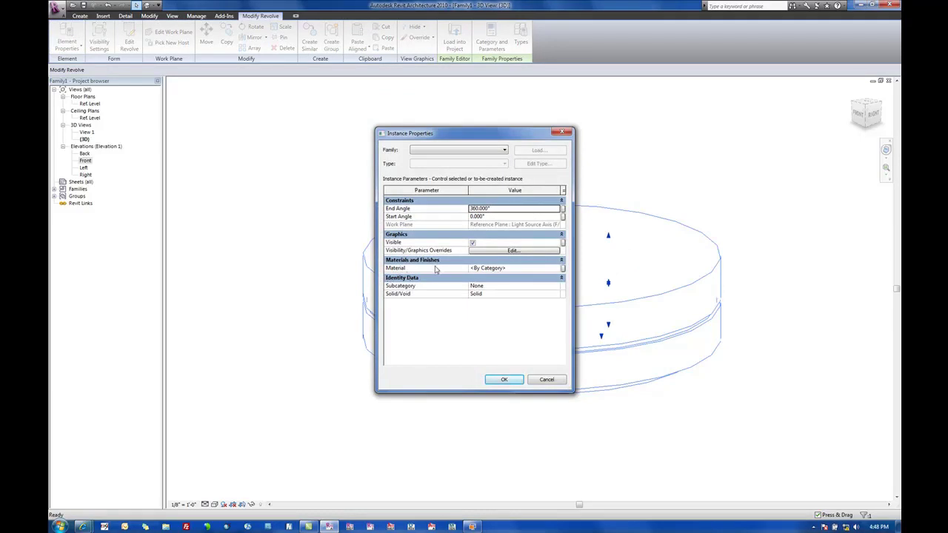
left_click(541, 268)
left_click(543, 270)
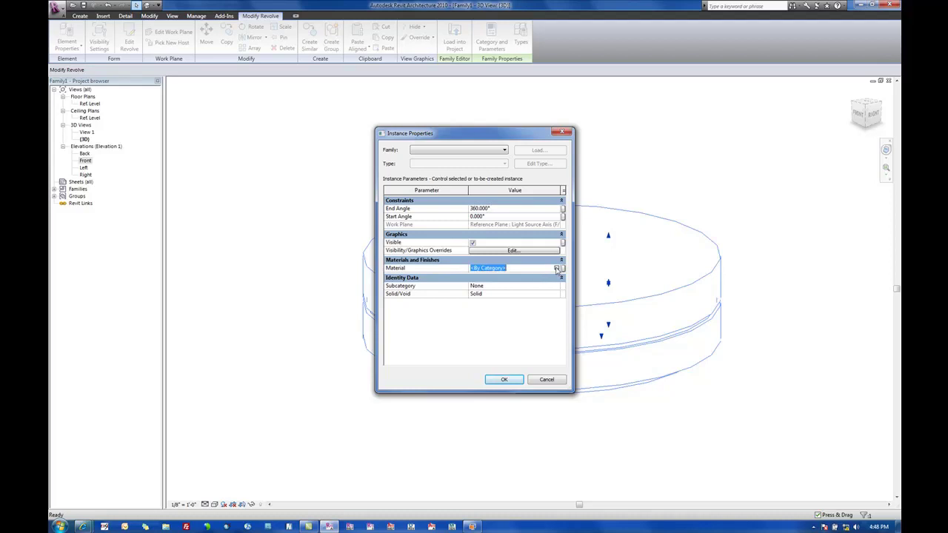
left_click(557, 269)
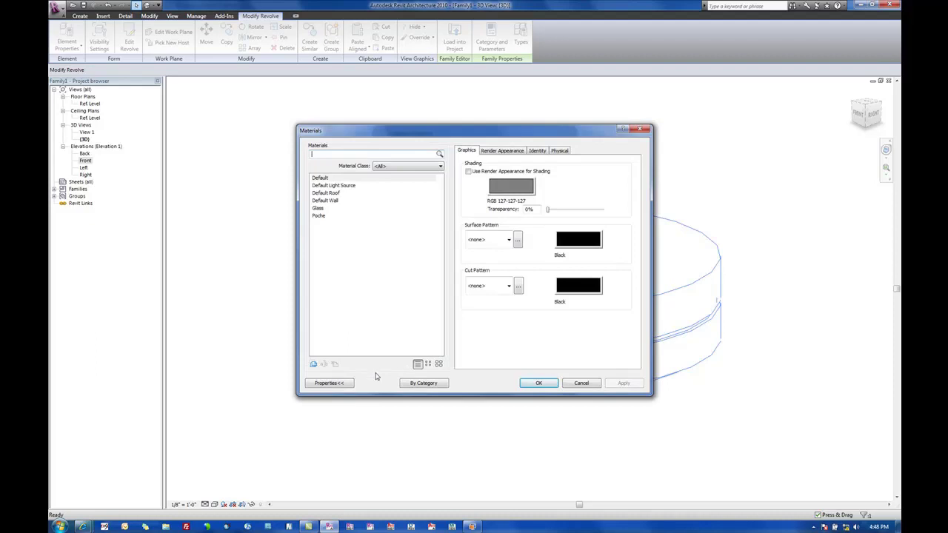
left_click(314, 365)
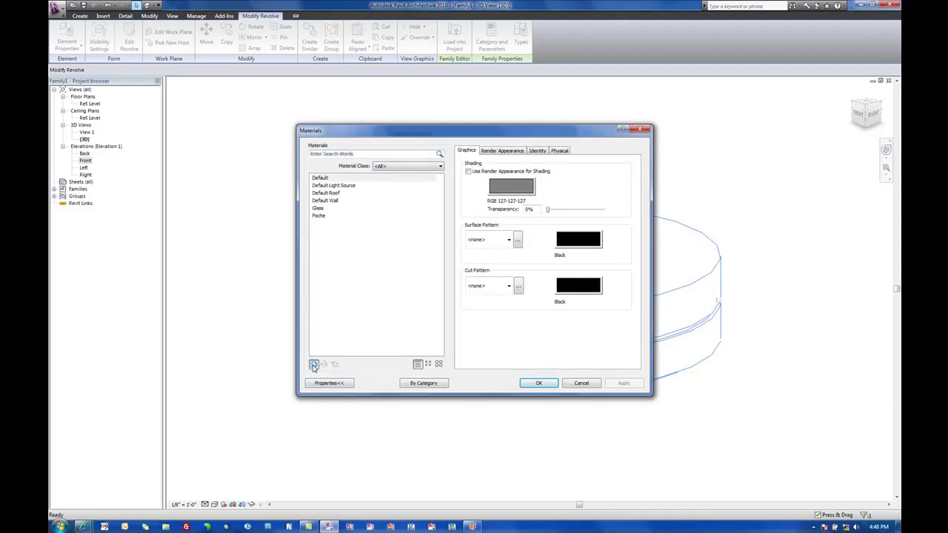
type("Tirana Floor Lamp - Base")
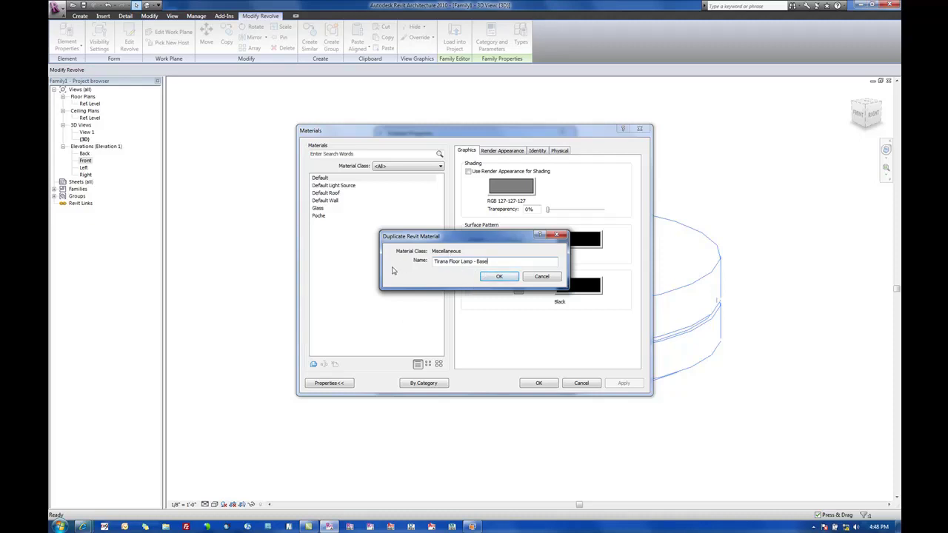
left_click(498, 276)
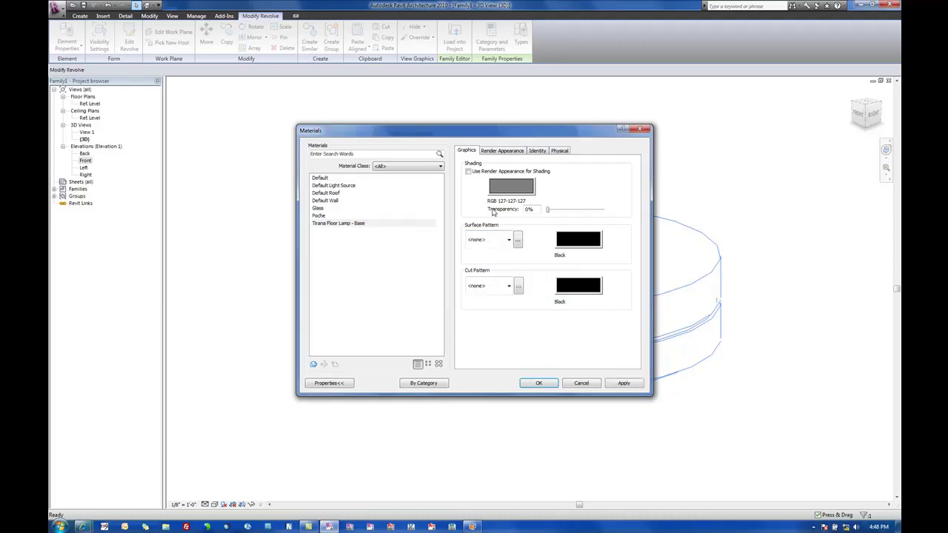
Make the new material use its render appearance for shading and replace that appearance with Plastic Light Beige Smooth from the Plastic class.
left_click(467, 172)
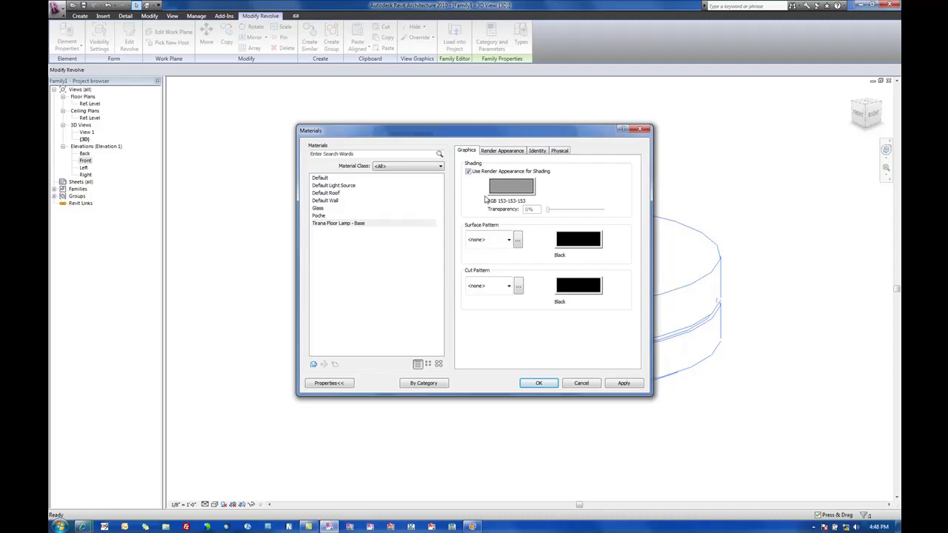
left_click(504, 151)
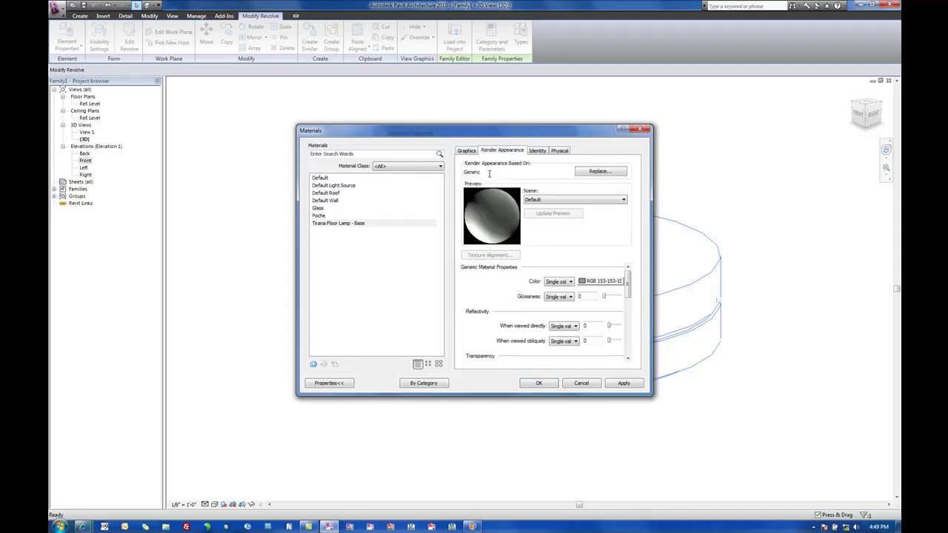
left_click(603, 172)
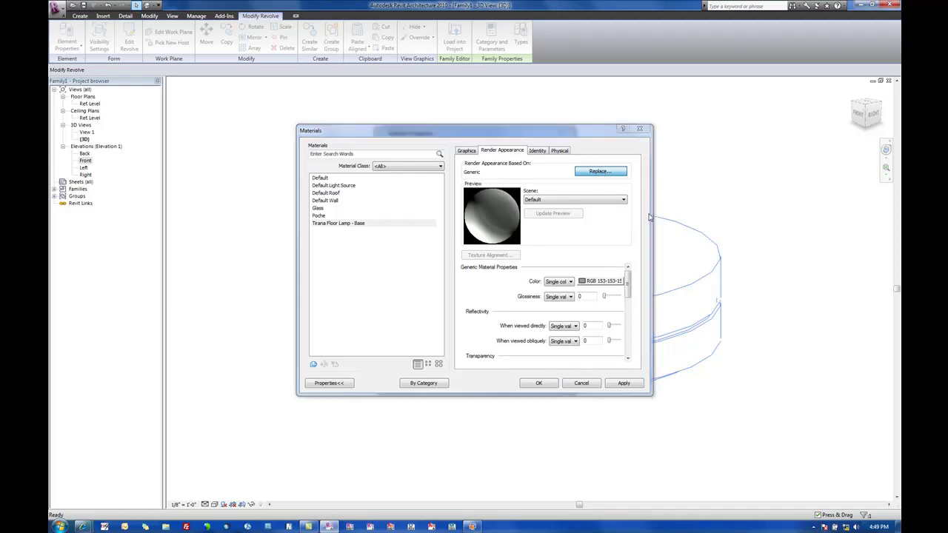
left_click(395, 168)
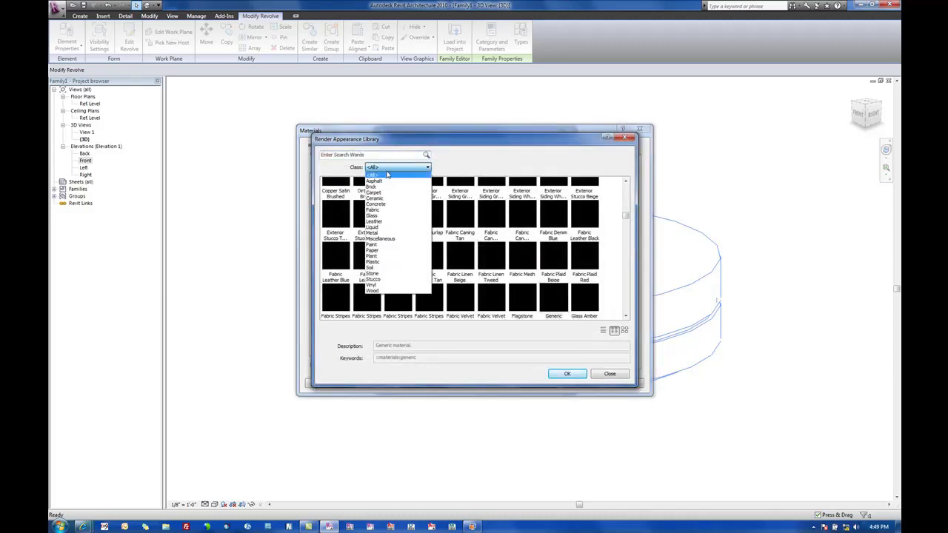
left_click(381, 263)
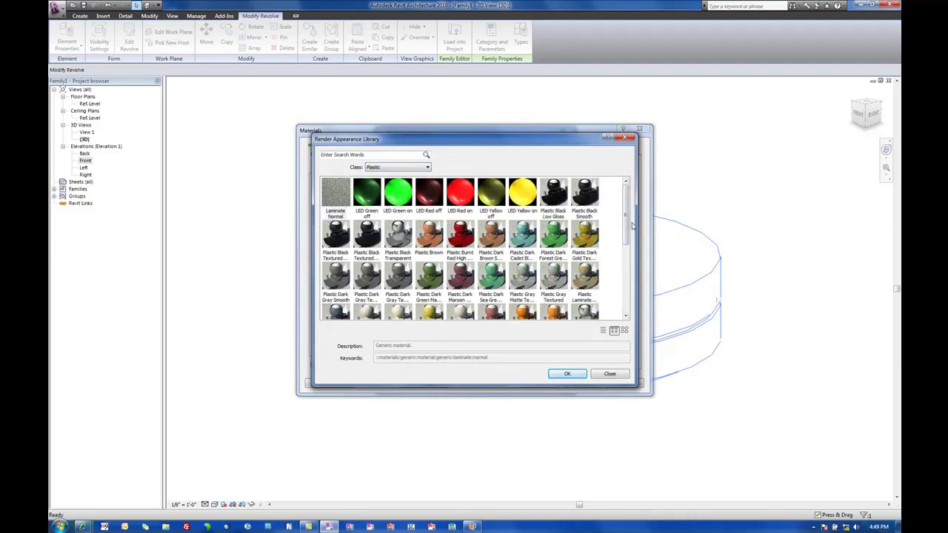
scroll(625, 226, "down", 2)
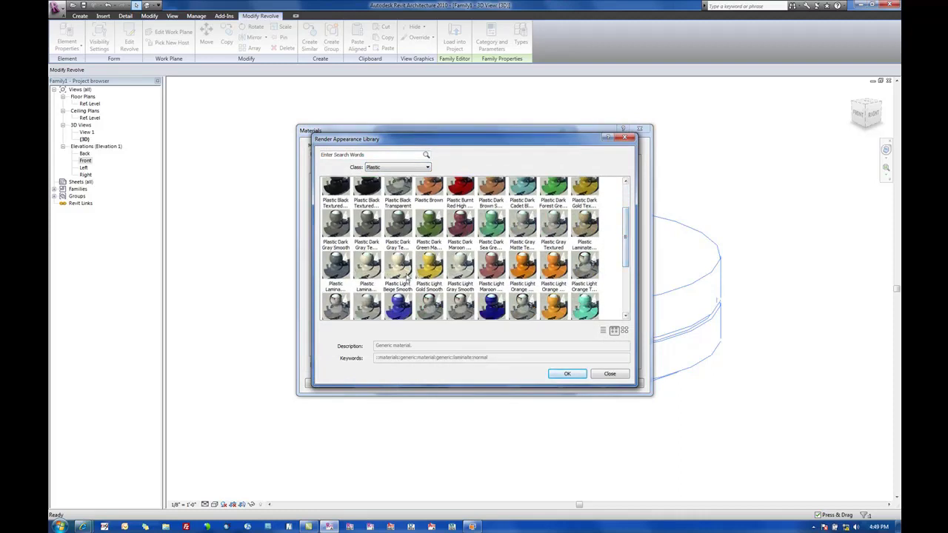
left_click(396, 274)
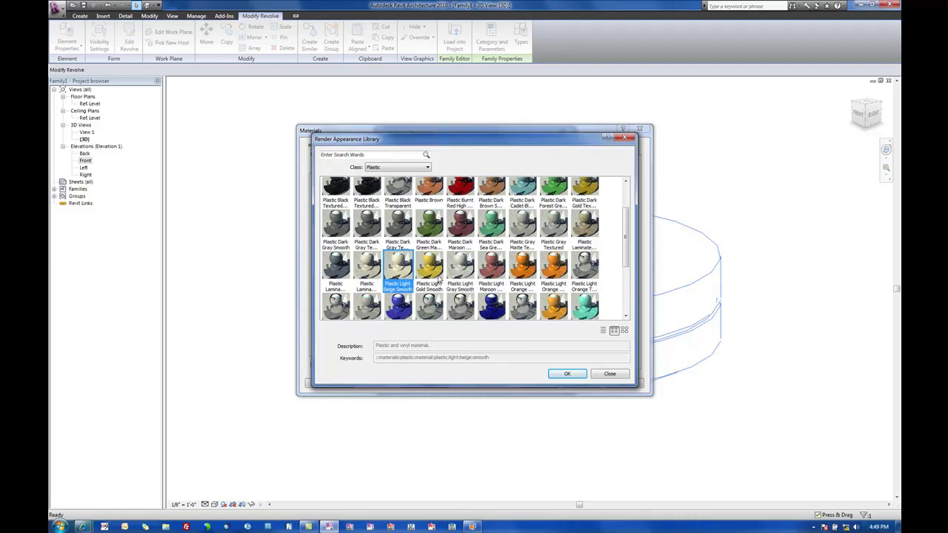
left_click(367, 268)
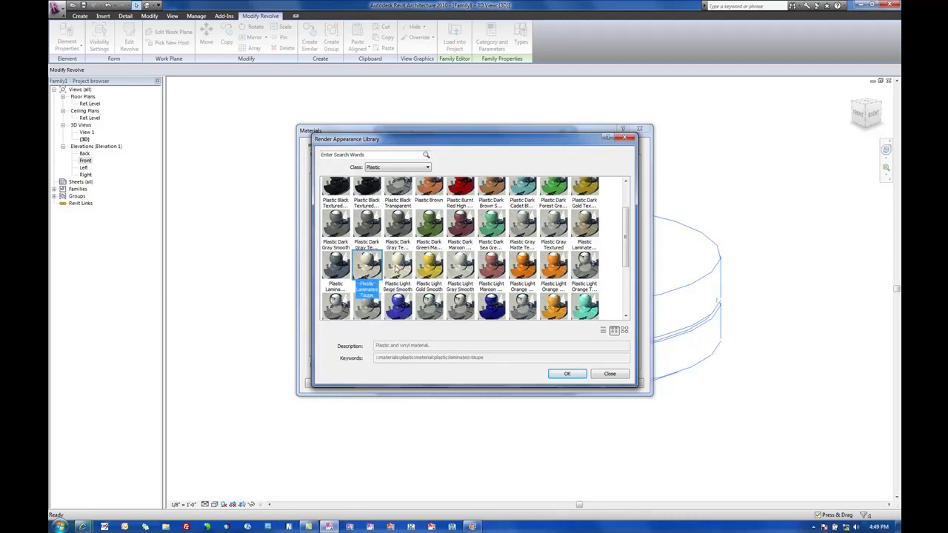
left_click(397, 268)
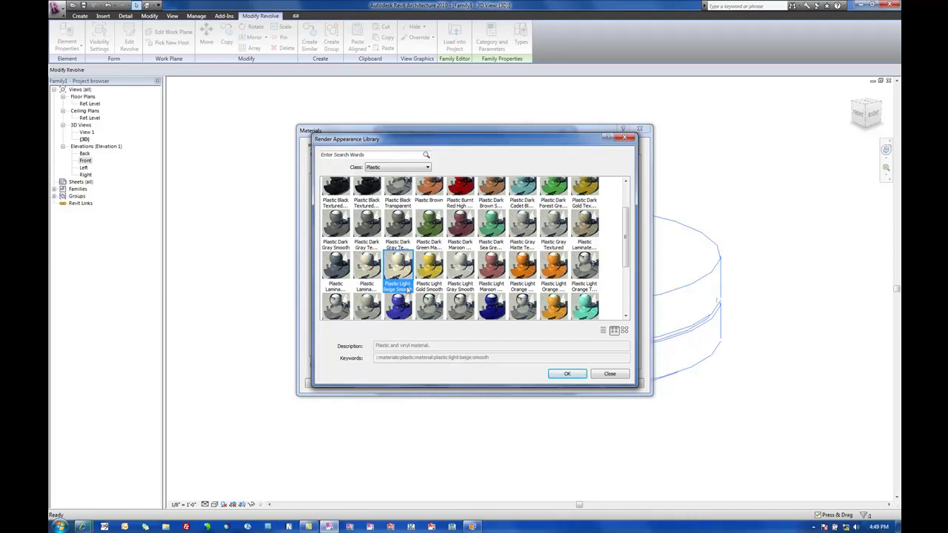
left_click(567, 375)
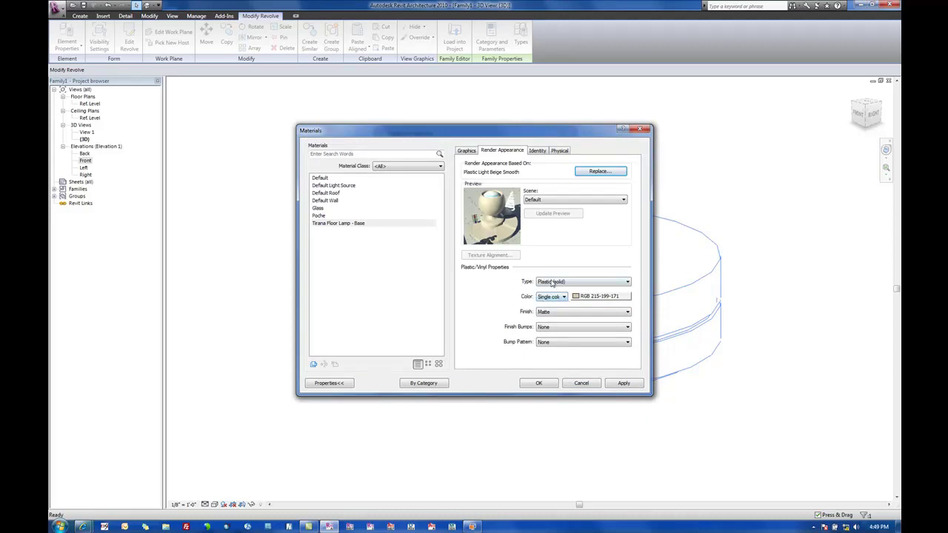
Review the plastic material's type, color, finish and finish bump options, keeping the Matte finish.
left_click(583, 282)
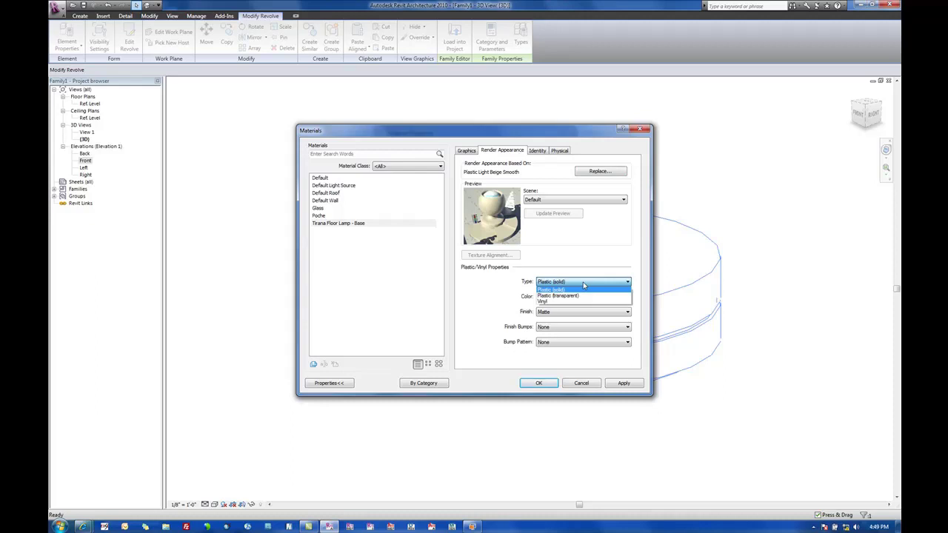
left_click(584, 284)
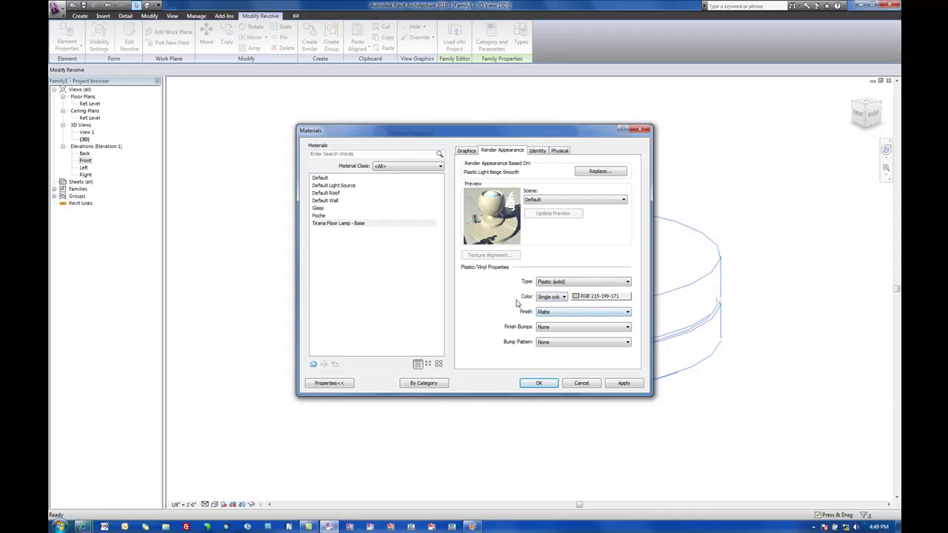
left_click(576, 297)
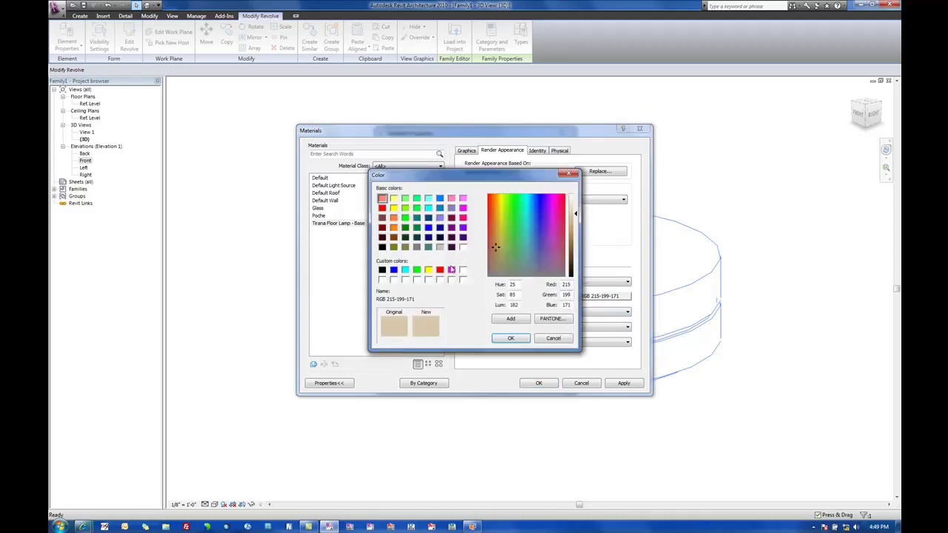
left_click(564, 340)
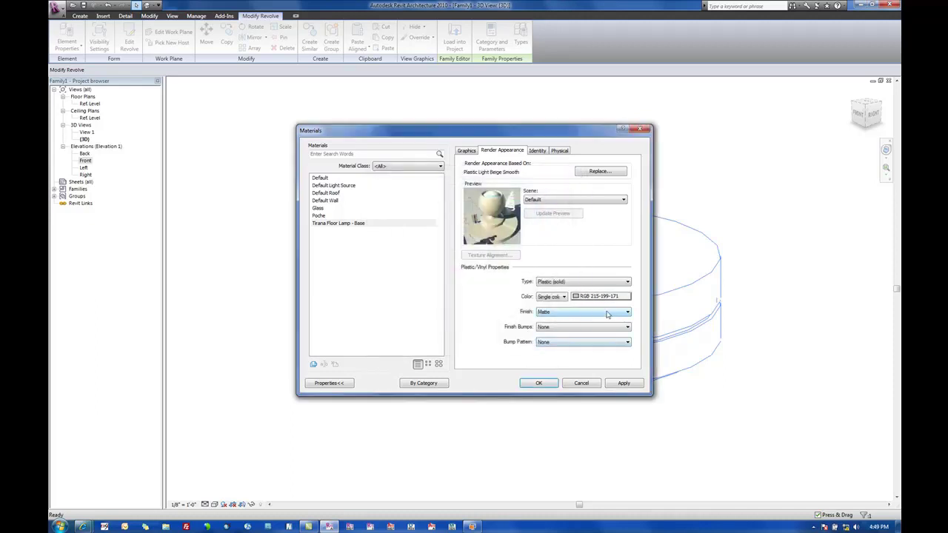
left_click(582, 314)
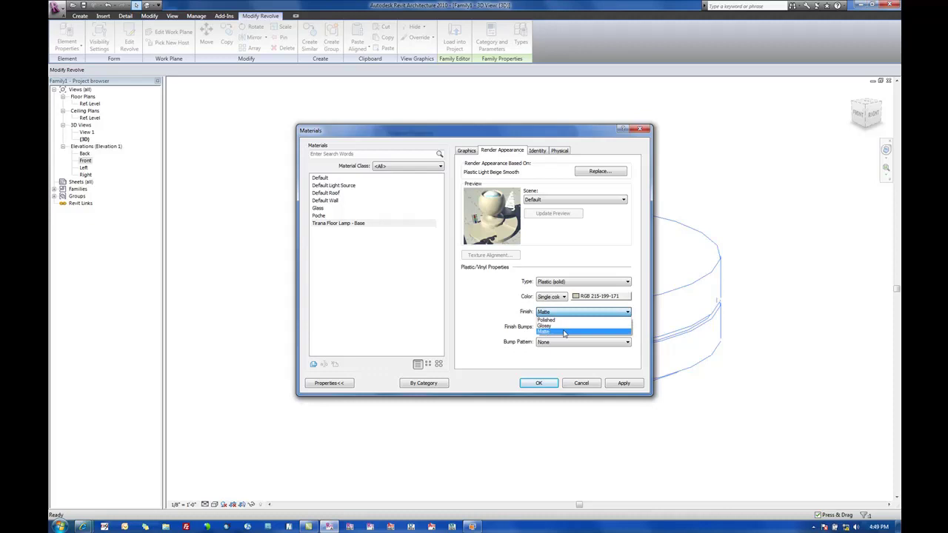
left_click(564, 332)
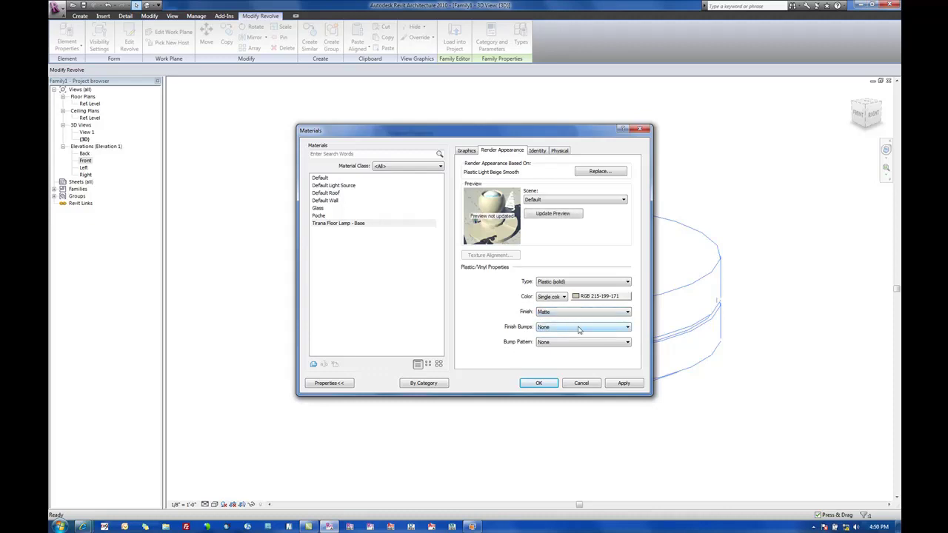
left_click(582, 332)
left_click(585, 335)
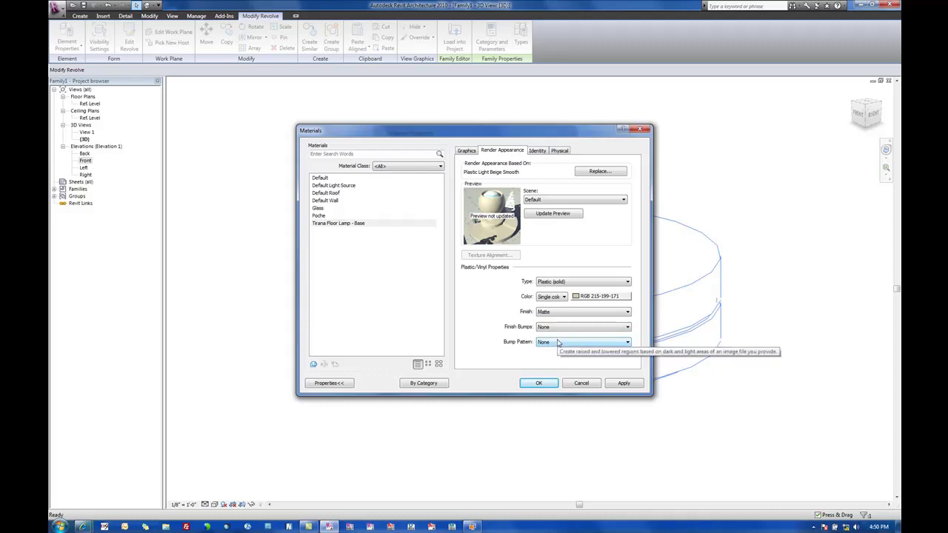
Assign the Tirana Floor Lamp - Base material to the revolved base and deselect it.
left_click(534, 383)
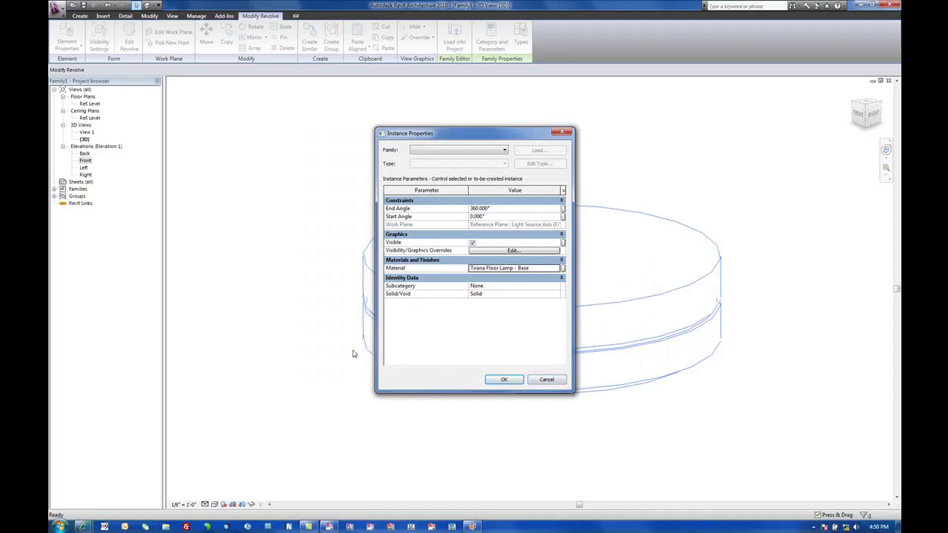
left_click(503, 379)
left_click(318, 231)
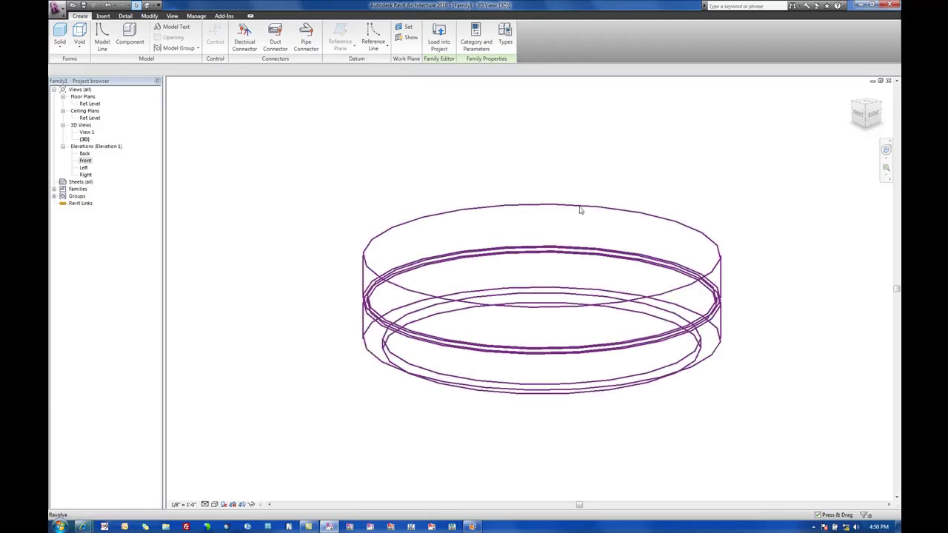
Add a Material-type family parameter named Lighting Fixture Base, grouped under Materials and Finishes and kept as a type parameter.
left_click(505, 36)
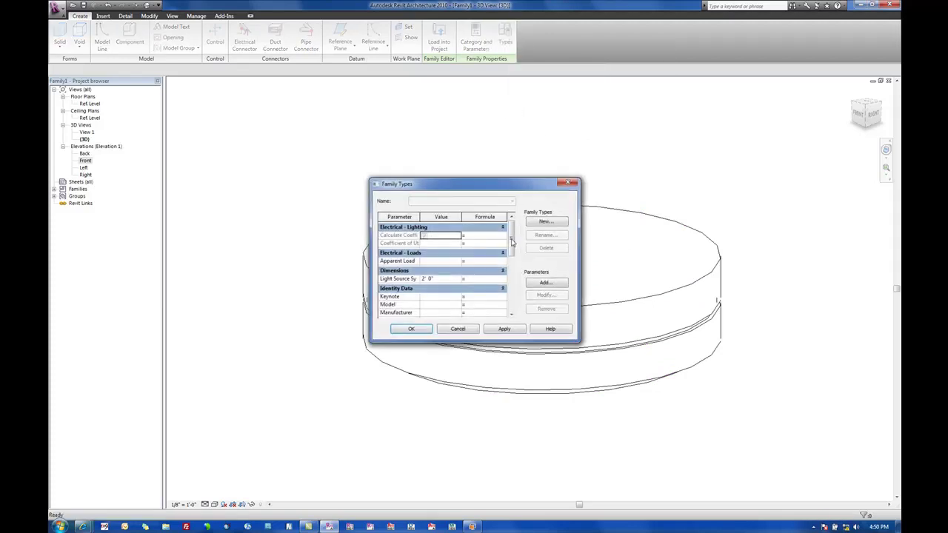
left_click_drag(579, 341, 694, 458)
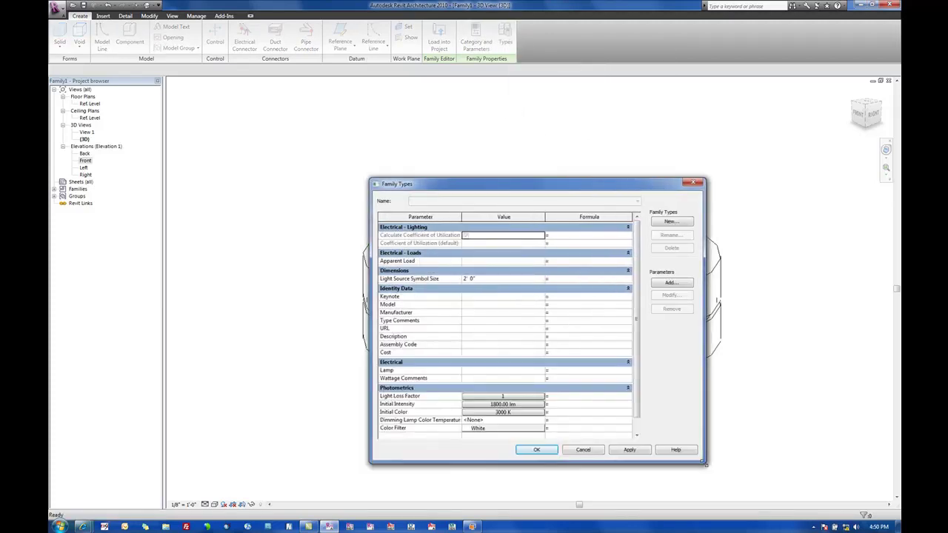
left_click_drag(522, 171, 465, 114)
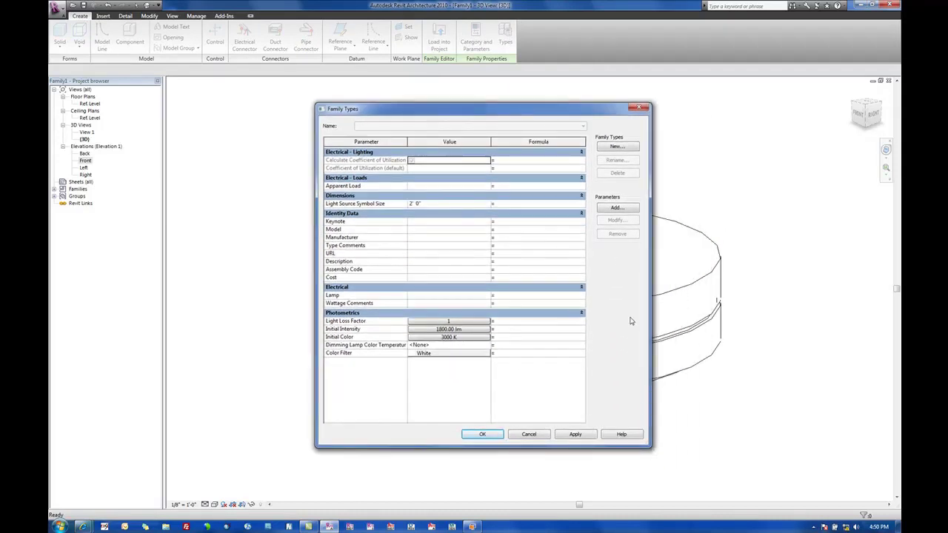
left_click(614, 210)
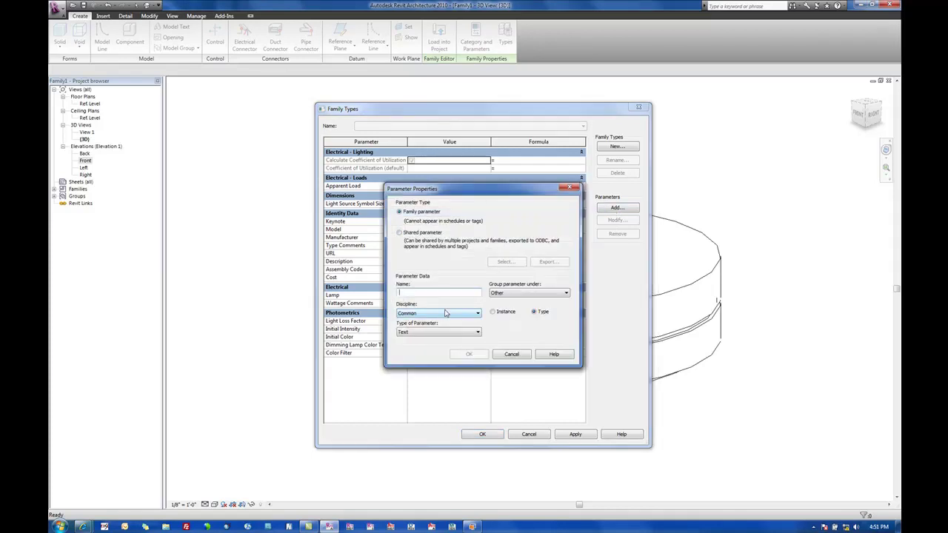
type("Lighting Fixture Base")
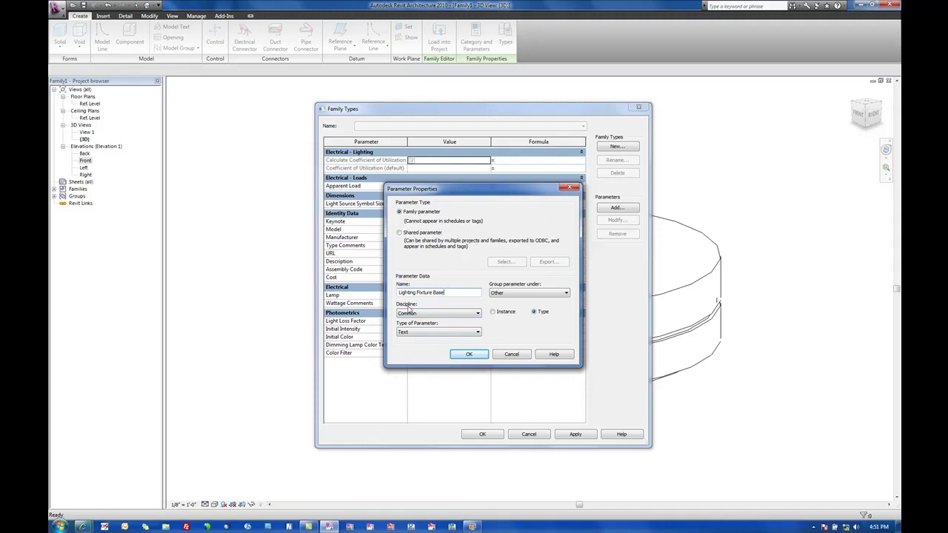
left_click(438, 314)
left_click(438, 314)
left_click(436, 332)
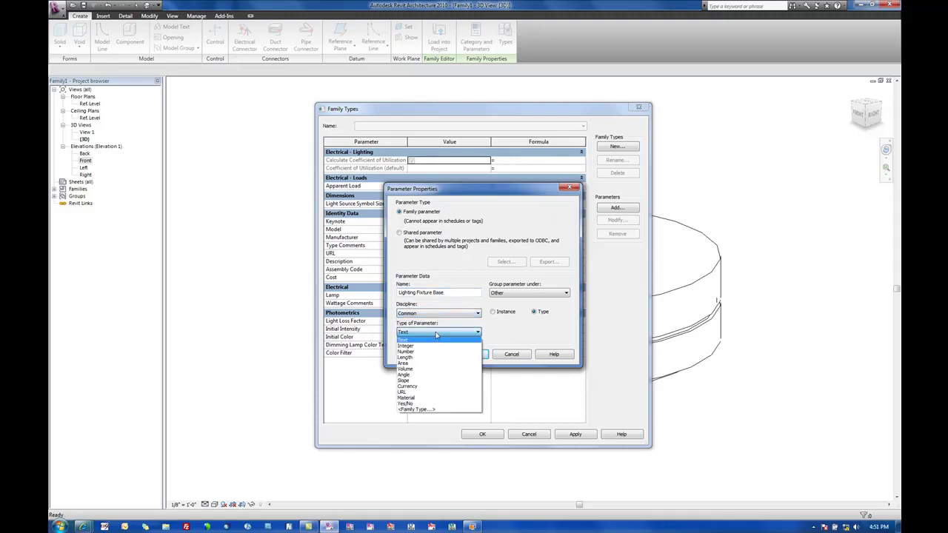
left_click(428, 398)
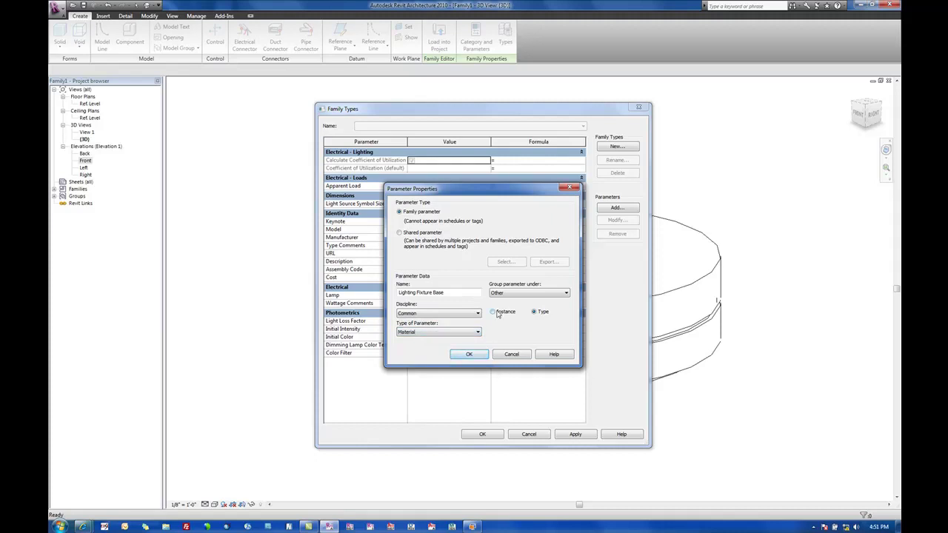
left_click(523, 296)
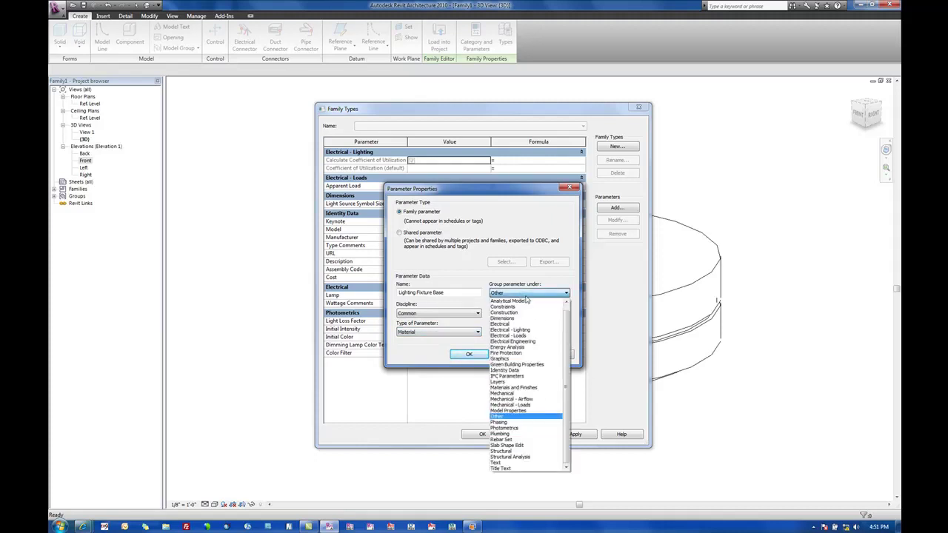
left_click(517, 387)
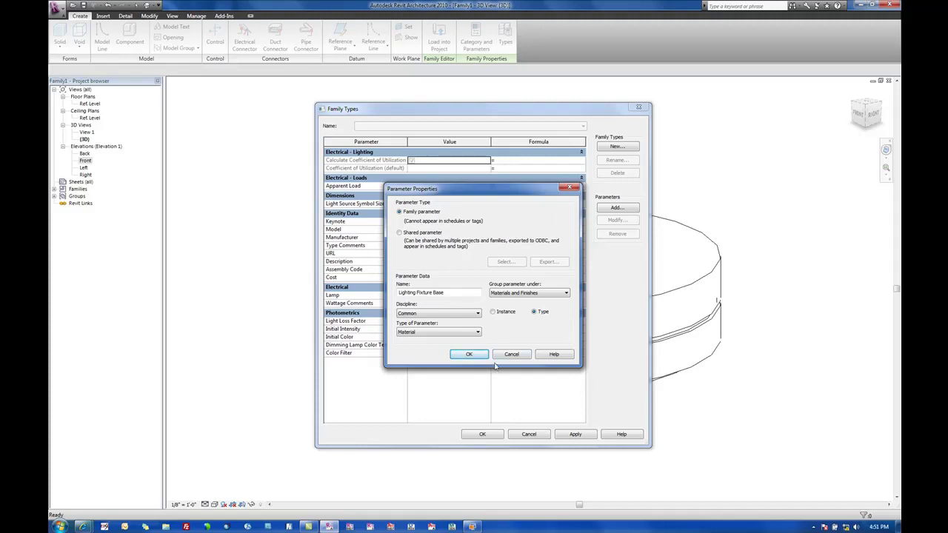
left_click(470, 355)
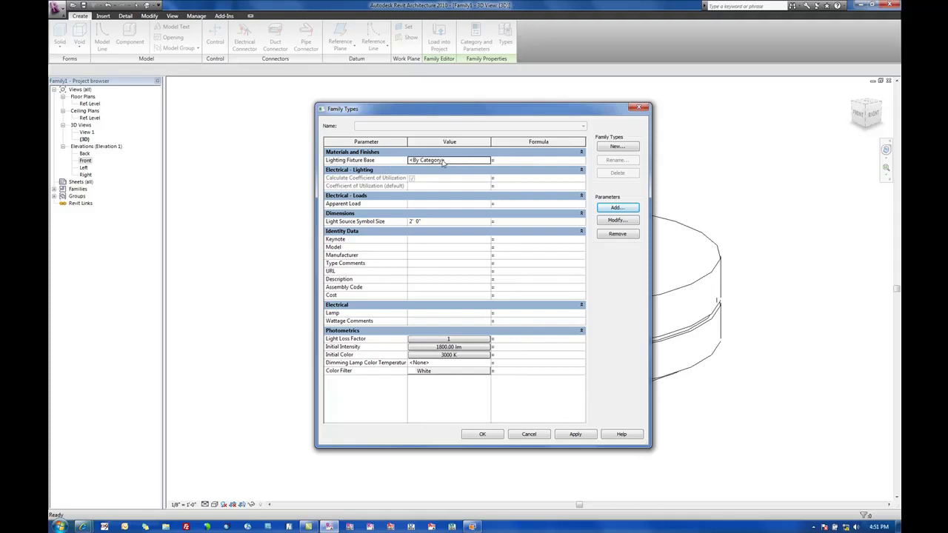
Set the Lighting Fixture Base parameter's value to the Tirana Floor Lamp - Base material and display the 3D view shaded with edges.
left_click(488, 161)
left_click(352, 240)
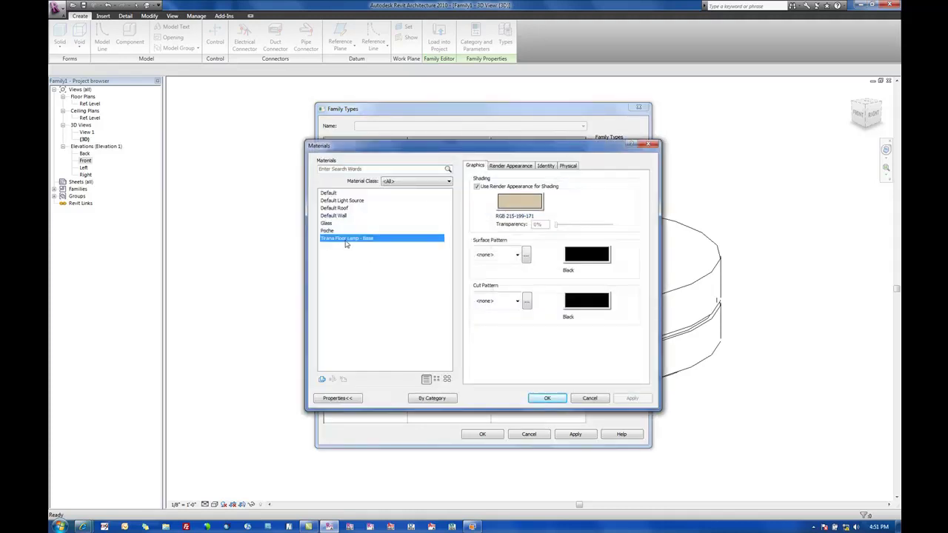
left_click(554, 398)
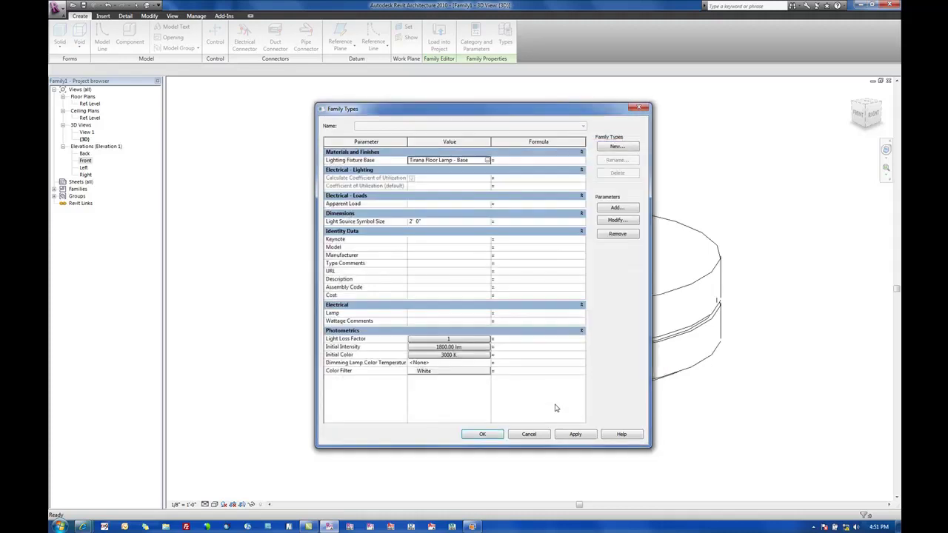
left_click(483, 435)
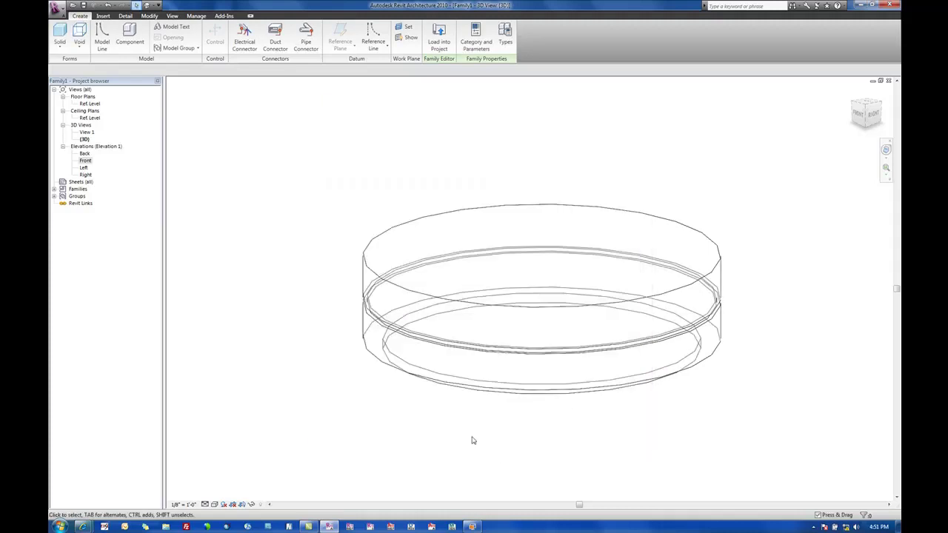
left_click(215, 504)
left_click(226, 489)
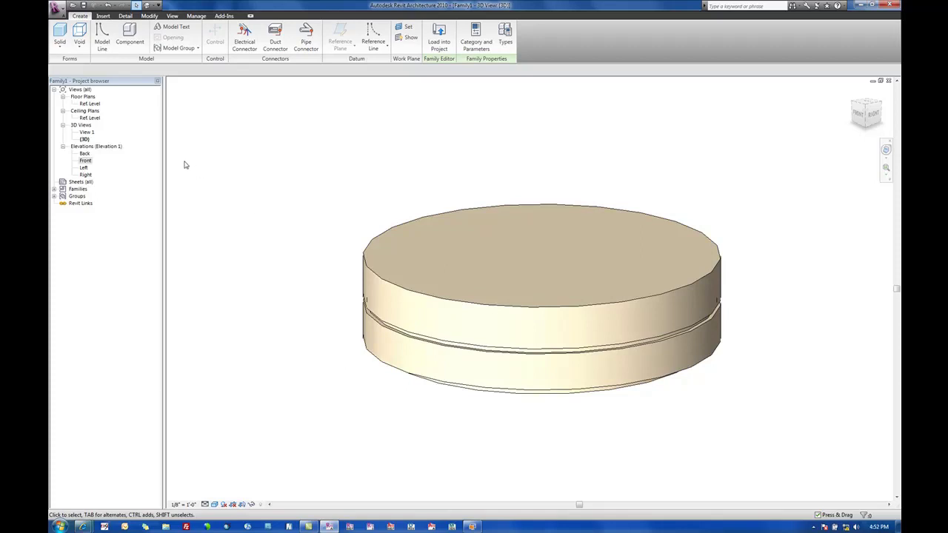
Open the Front elevation and show the full height of the floor lamp reference image.
double_click(86, 160)
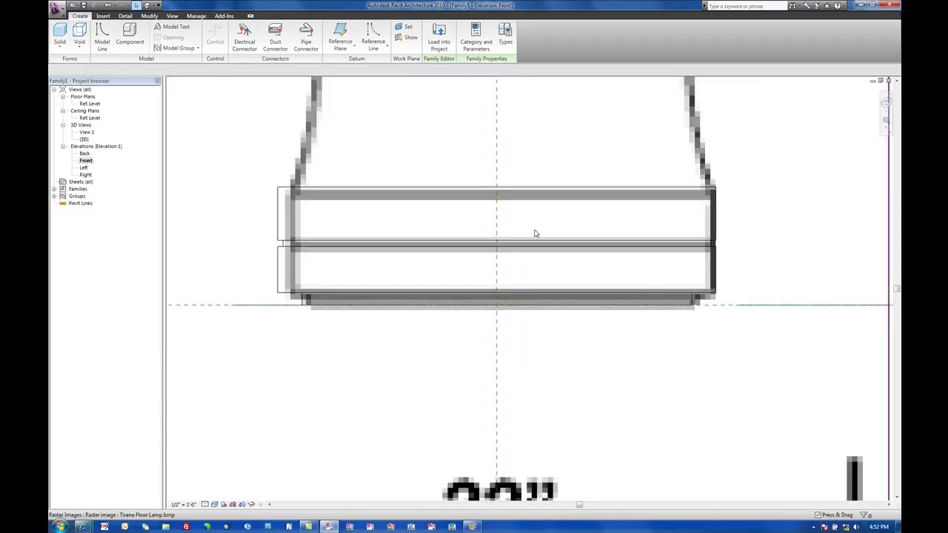
scroll(550, 251, "down", 5)
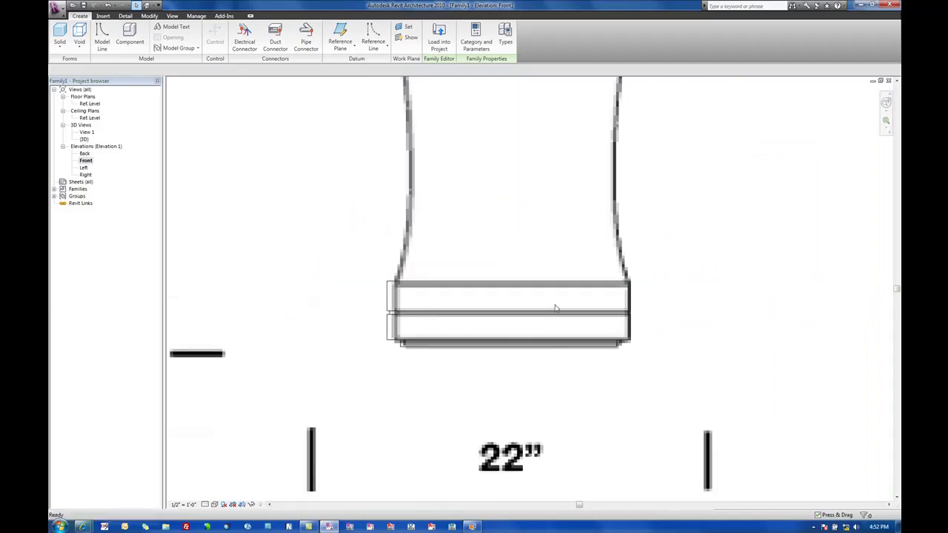
middle_click_drag(560, 337, 535, 396)
scroll(535, 395, "down", 2)
scroll(560, 299, "down", 1)
middle_click_drag(573, 291, 455, 404)
scroll(516, 360, "down", 1)
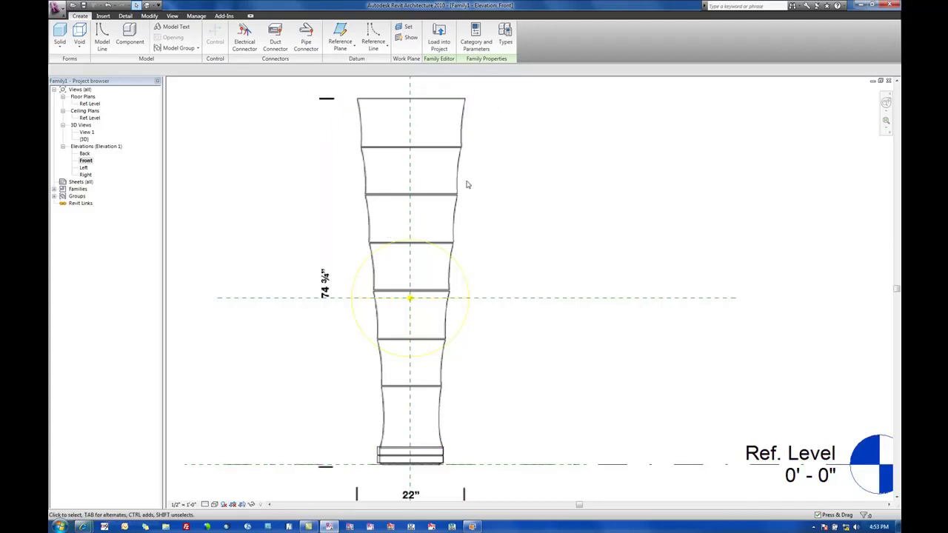
In a new solid revolve, draw a vertical boundary line along the center axis from the lamp's top to the base's top edge.
left_click(60, 46)
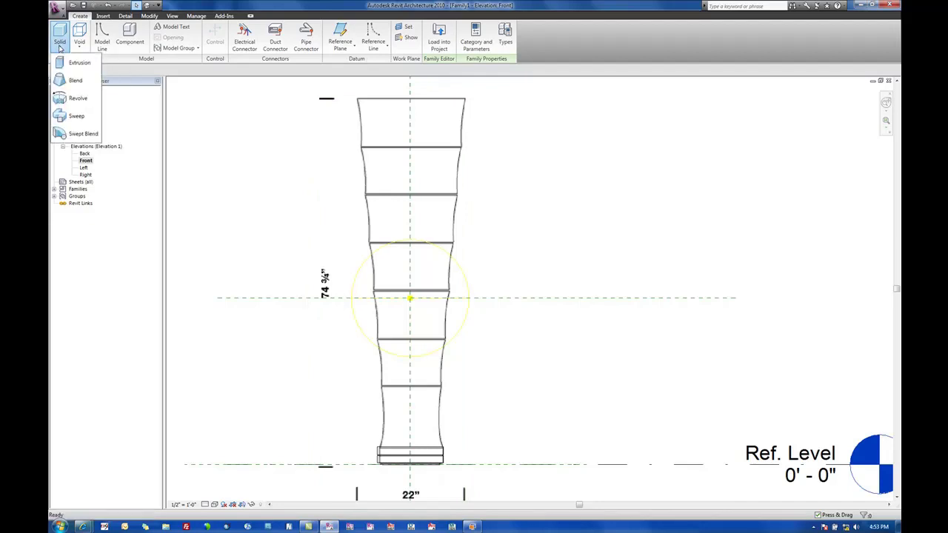
left_click(74, 100)
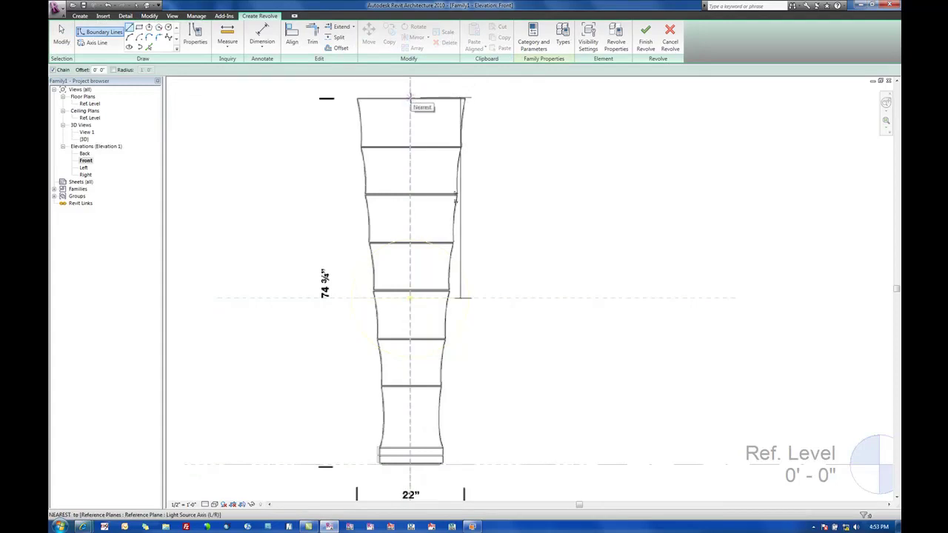
left_click(411, 98)
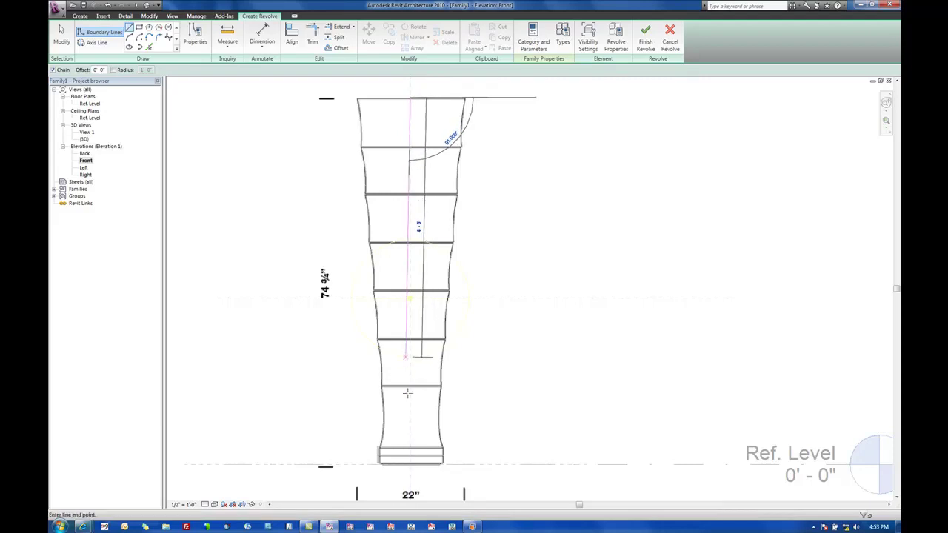
scroll(411, 443, "up", 3)
scroll(410, 443, "up", 3)
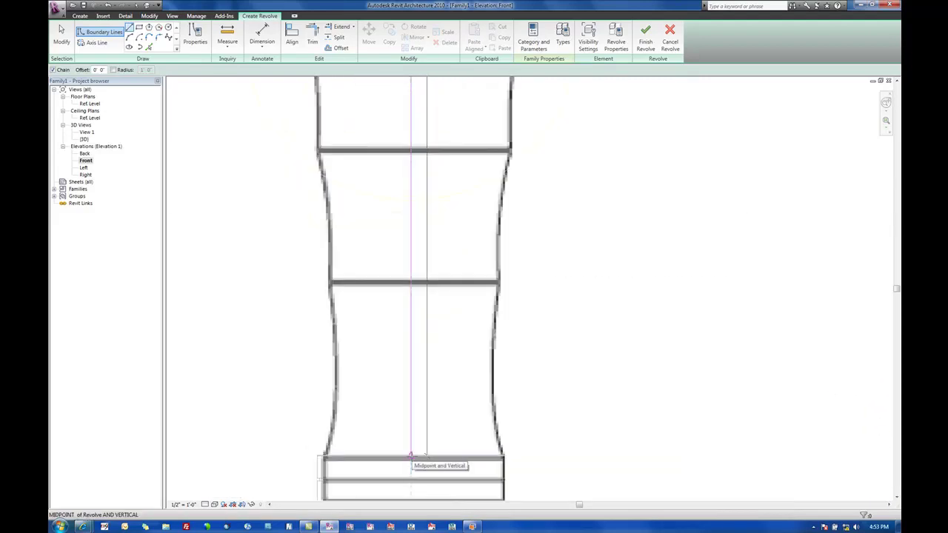
left_click(411, 455)
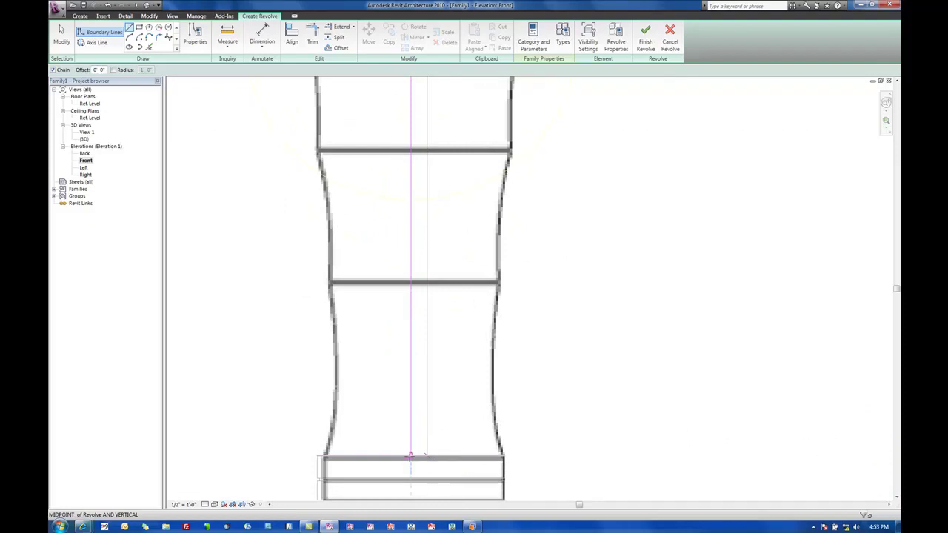
left_click(410, 456)
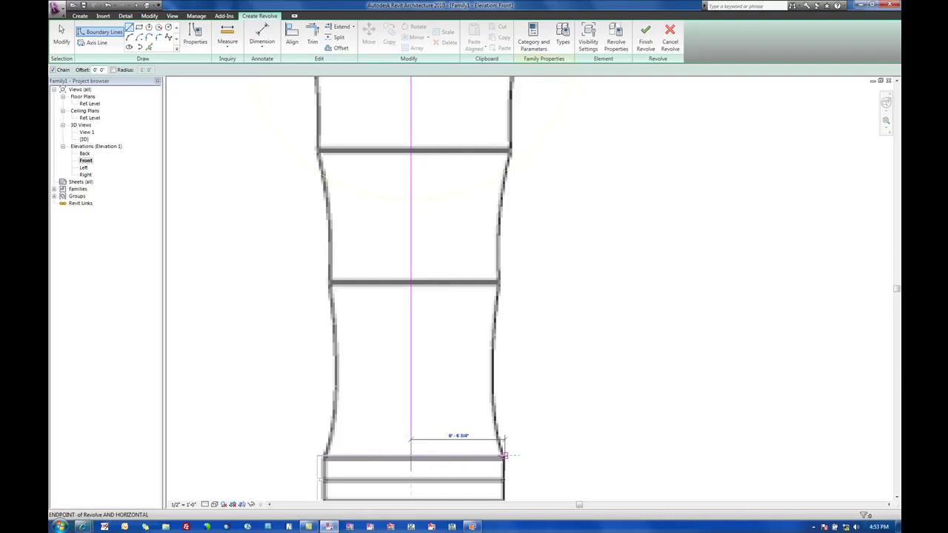
Draw a horizontal boundary line about 6 1/2" long from the center axis along the base's top edge to the lamp's outline.
scroll(503, 455, "up", 4)
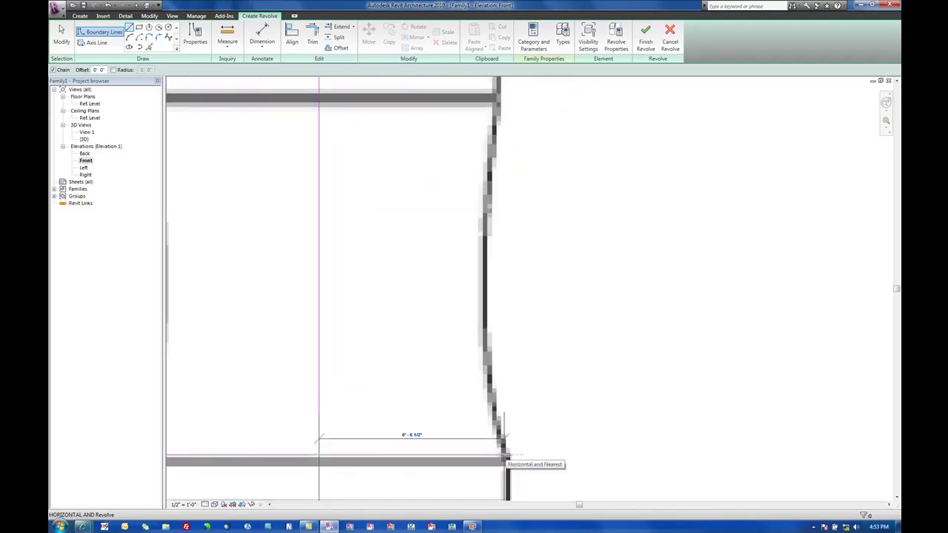
left_click(503, 454)
key("Escape")
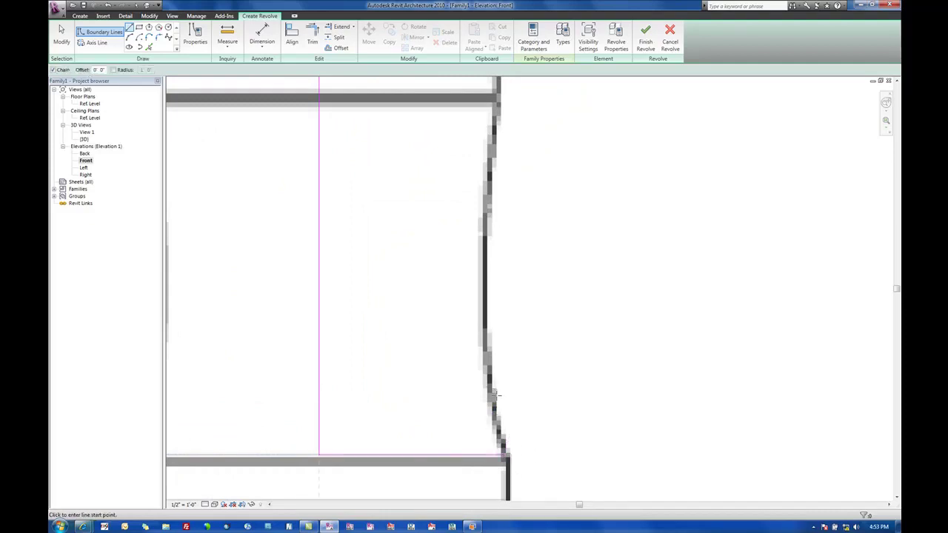
Draw a horizontal boundary line about 6" long along the lower edge of the lowest ring, from beside the center axis to the outline.
scroll(482, 356, "down", 2)
scroll(463, 334, "down", 3)
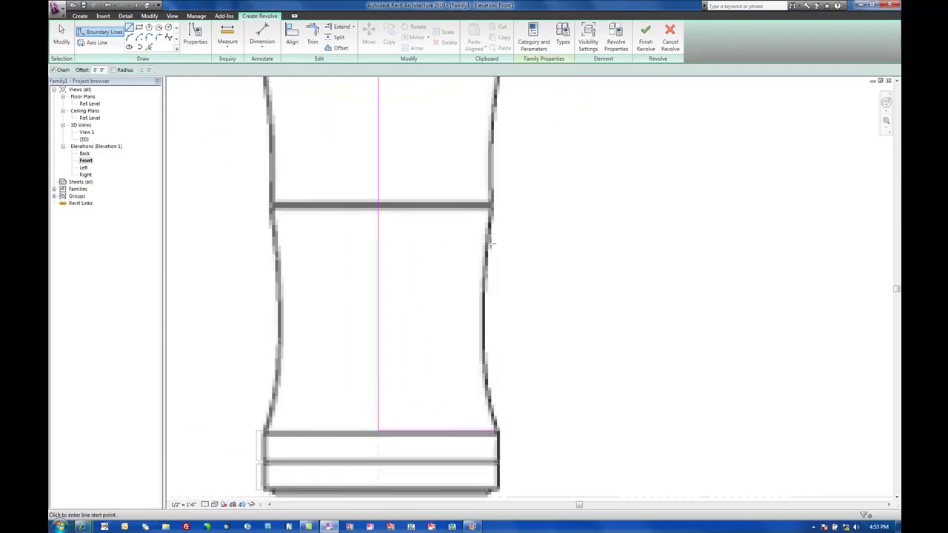
scroll(486, 251, "down", 1)
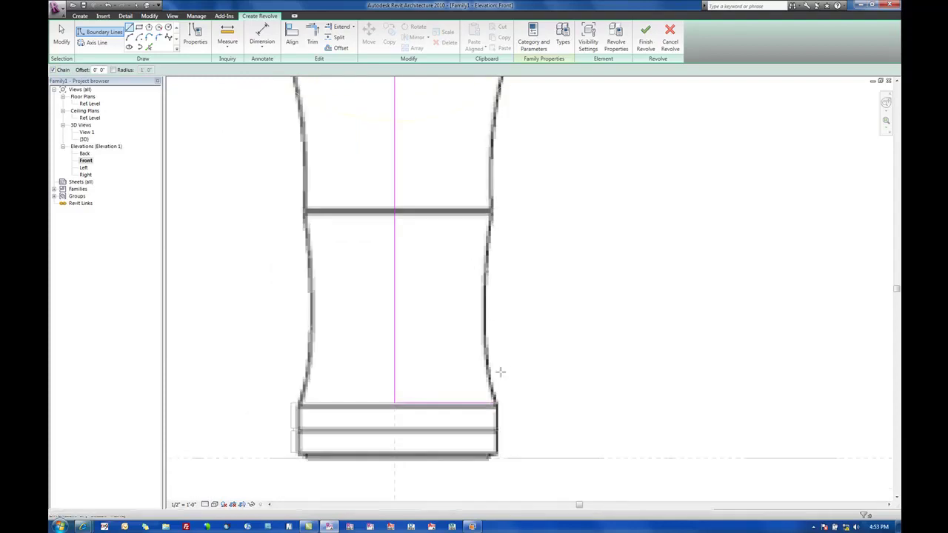
scroll(402, 197, "up", 1)
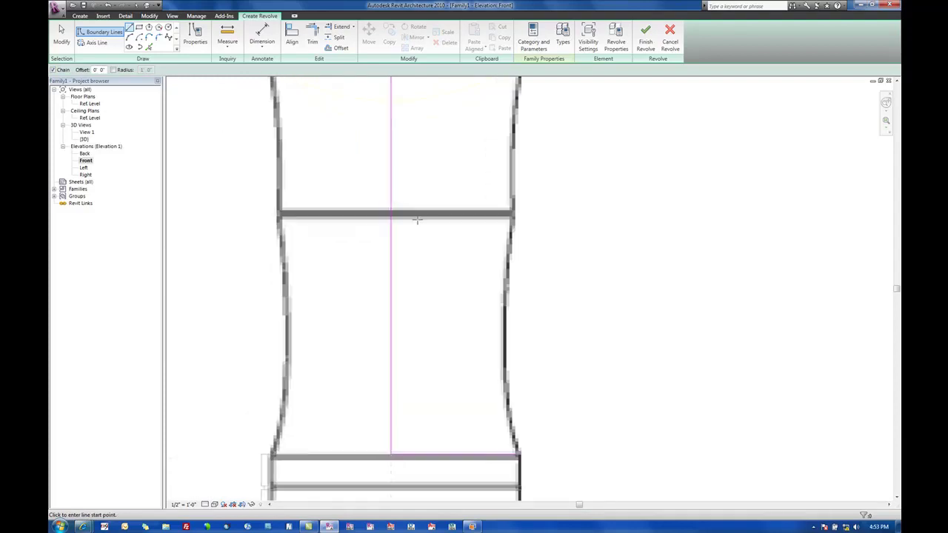
scroll(398, 216, "up", 1)
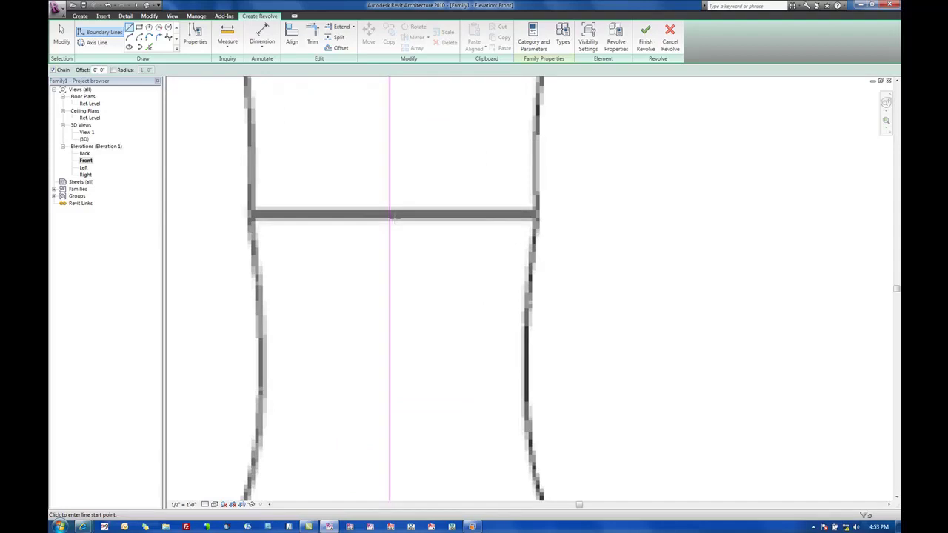
scroll(403, 219, "up", 1)
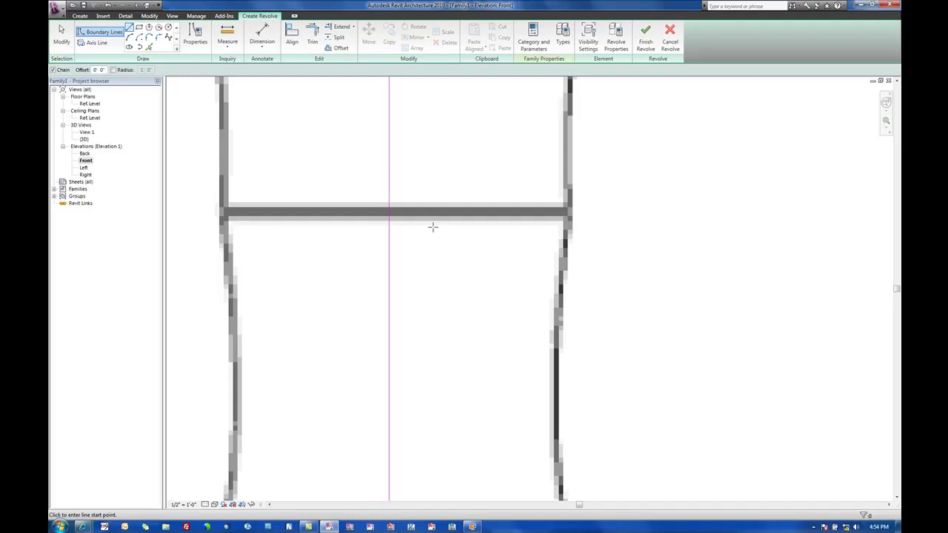
left_click(396, 216)
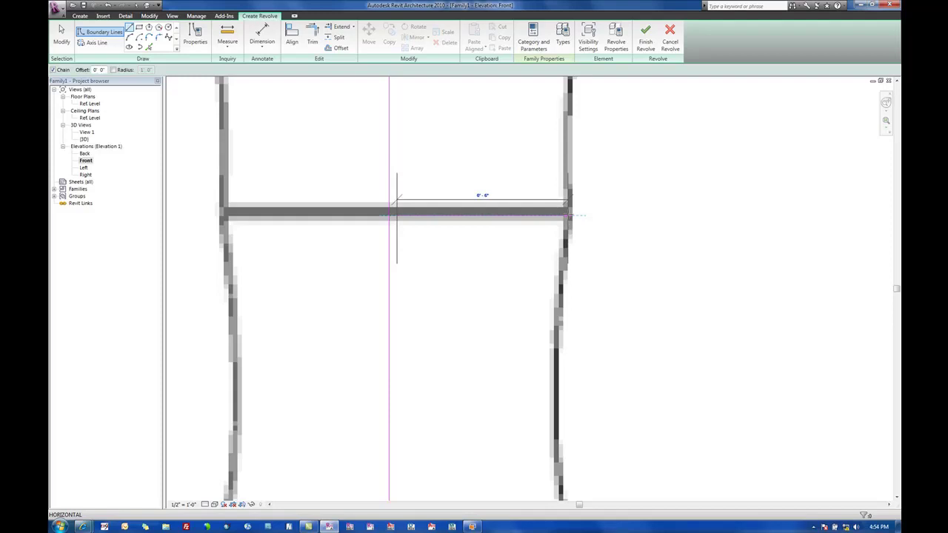
left_click(569, 216)
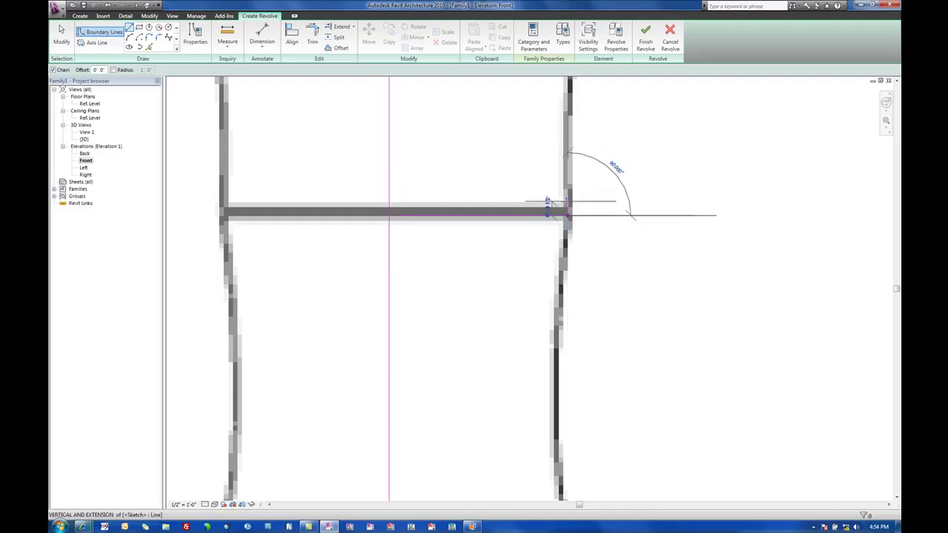
key("Escape")
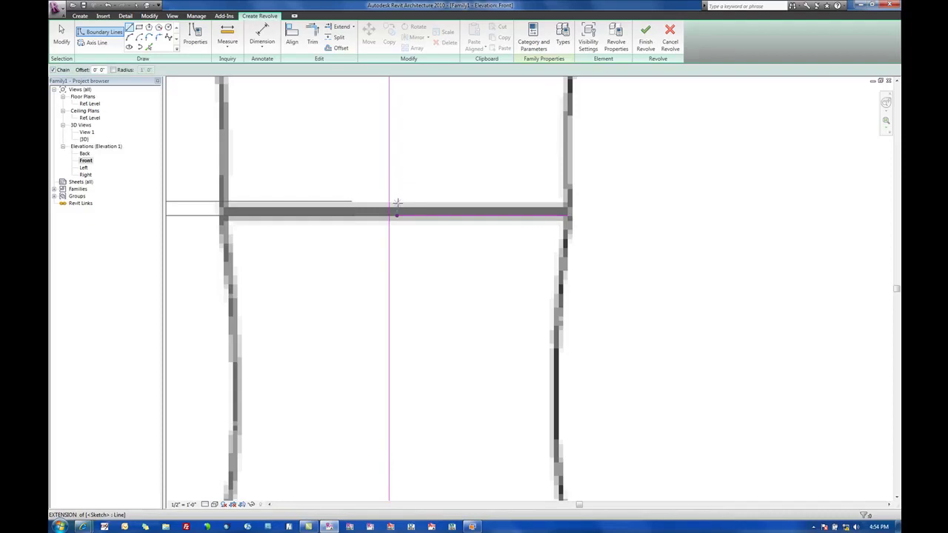
Draw a second horizontal boundary line about 6" long just above the first one, along the upper edge of the lowest ring.
left_click(397, 211)
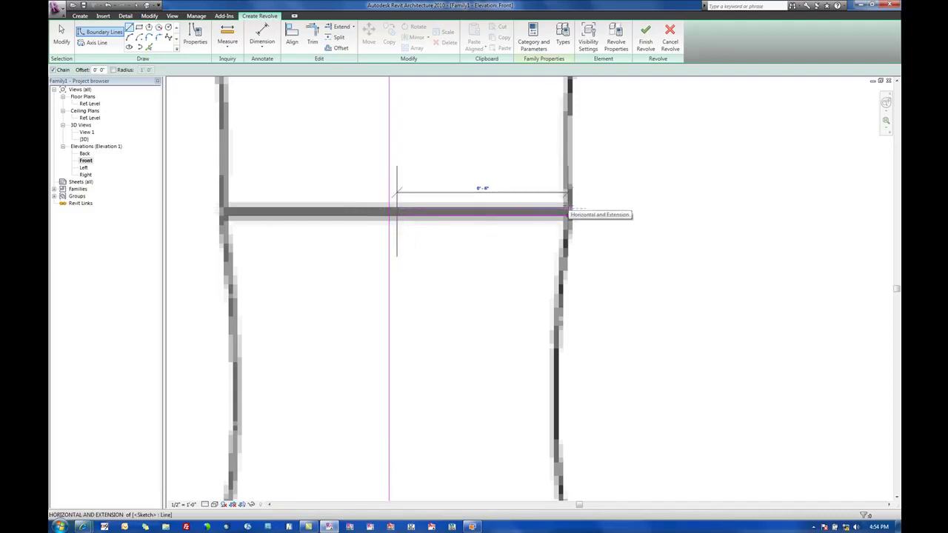
left_click(567, 210)
key("Escape")
scroll(574, 282, "down", 2)
middle_click_drag(573, 277, 561, 274)
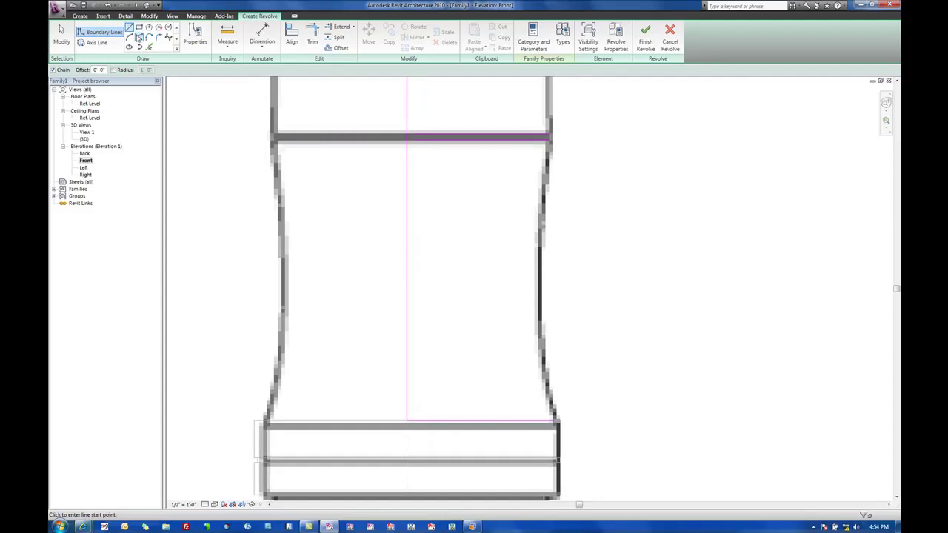
Draw an arc boundary of about 2' 7" radius along the lamp's concave outline, from the lowest ring's lower line to the base's top edge.
left_click(550, 140)
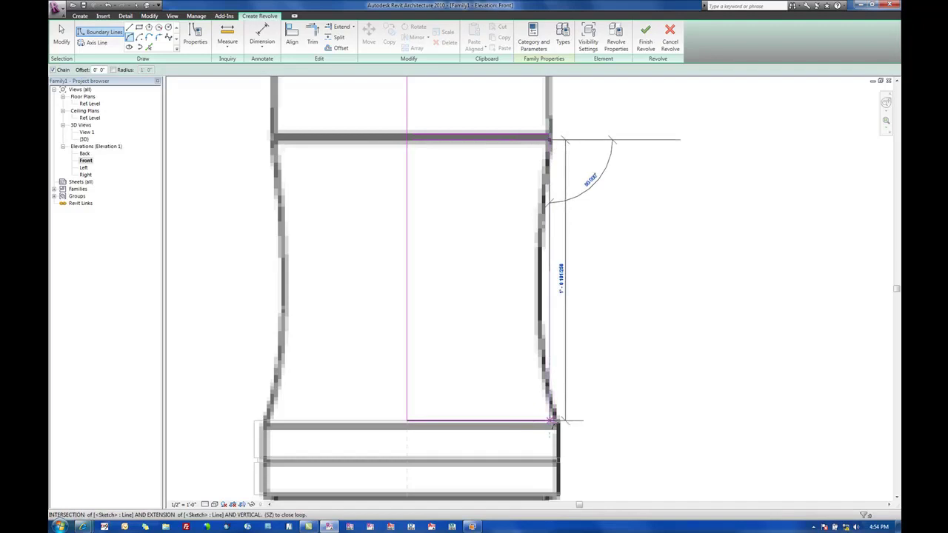
scroll(551, 423, "down", 2)
scroll(557, 421, "up", 4)
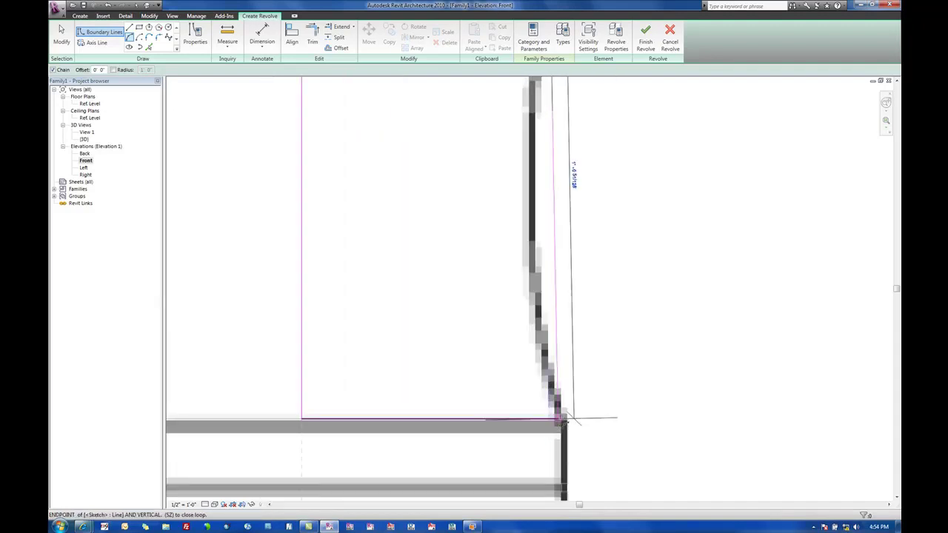
left_click(559, 419)
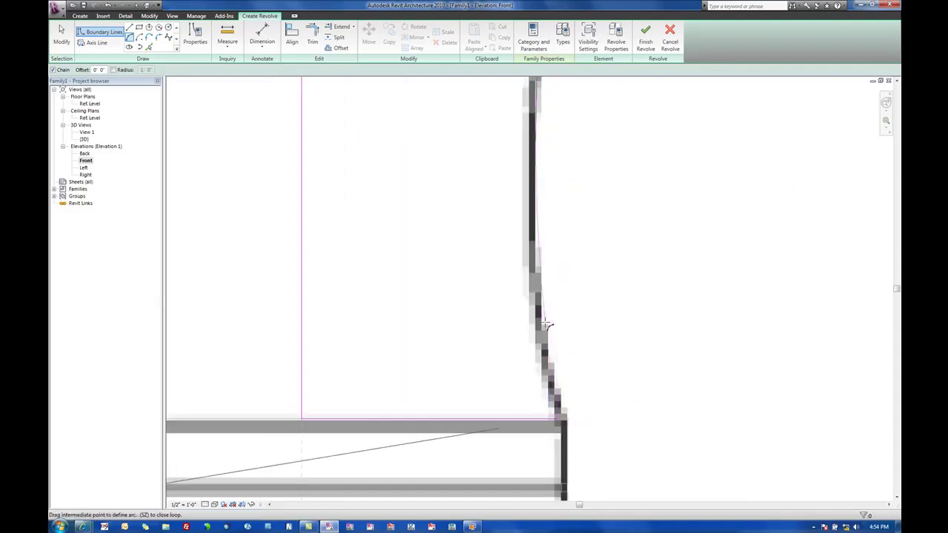
scroll(543, 320, "down", 3)
middle_click_drag(547, 391, 552, 486)
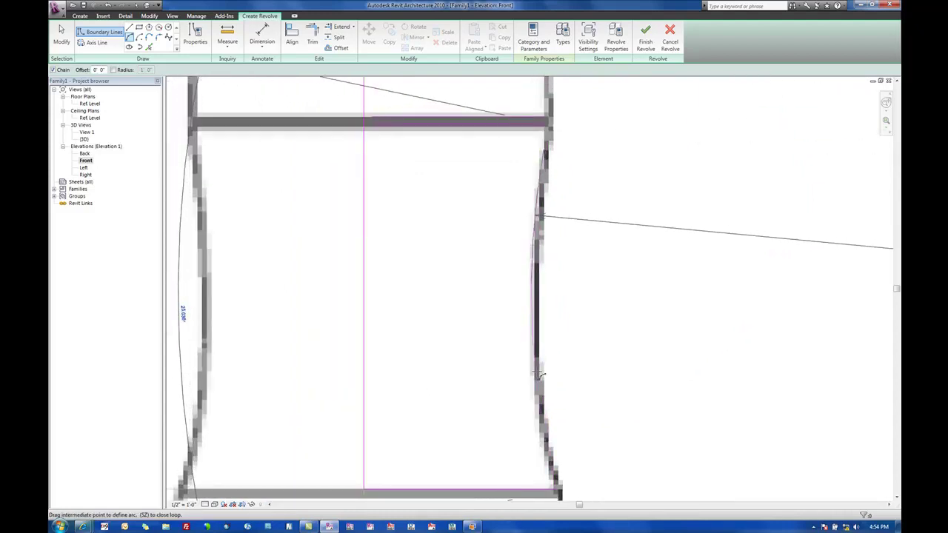
left_click(542, 374)
scroll(555, 427, "down", 1)
middle_click_drag(567, 388, 571, 343)
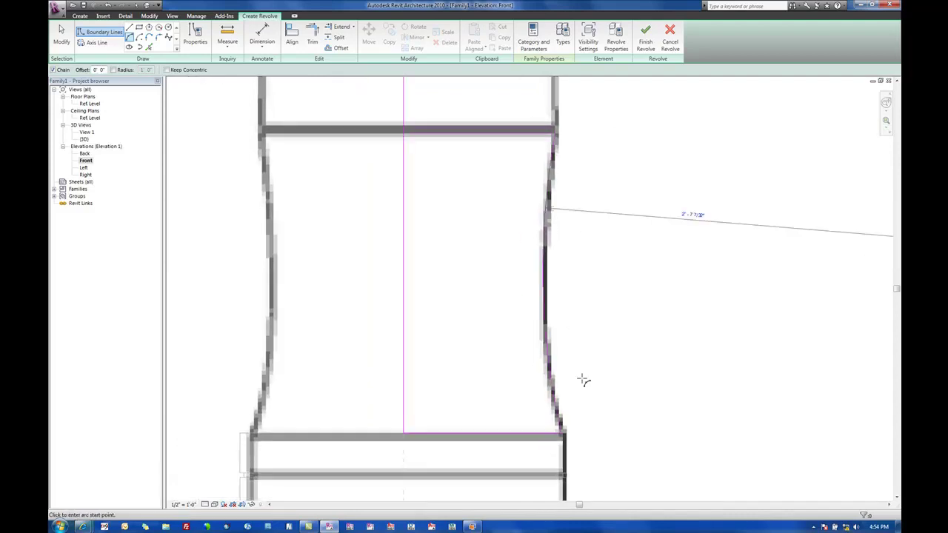
Draw a short vertical boundary line beside the center axis, joining the inner ends of the lowest ring's upper and lower lines.
scroll(583, 380, "down", 2)
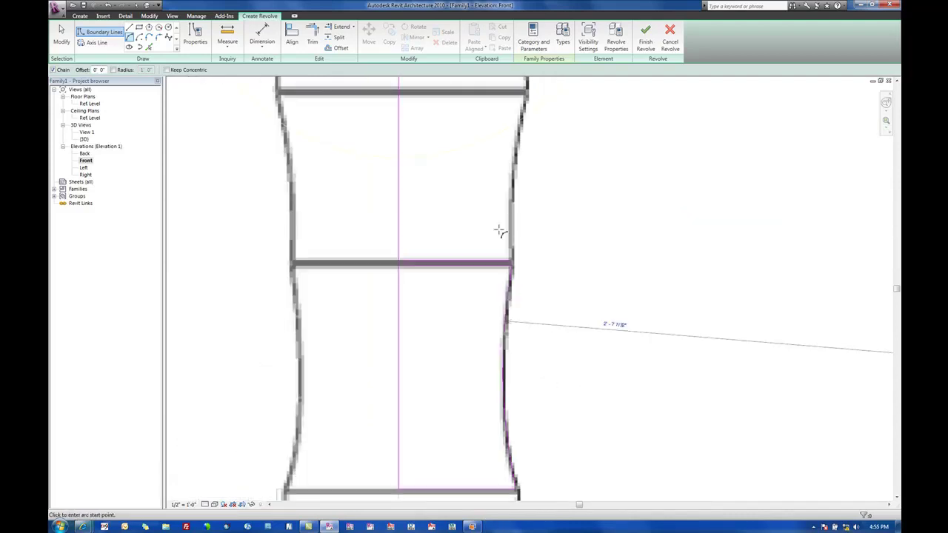
scroll(500, 232, "up", 2)
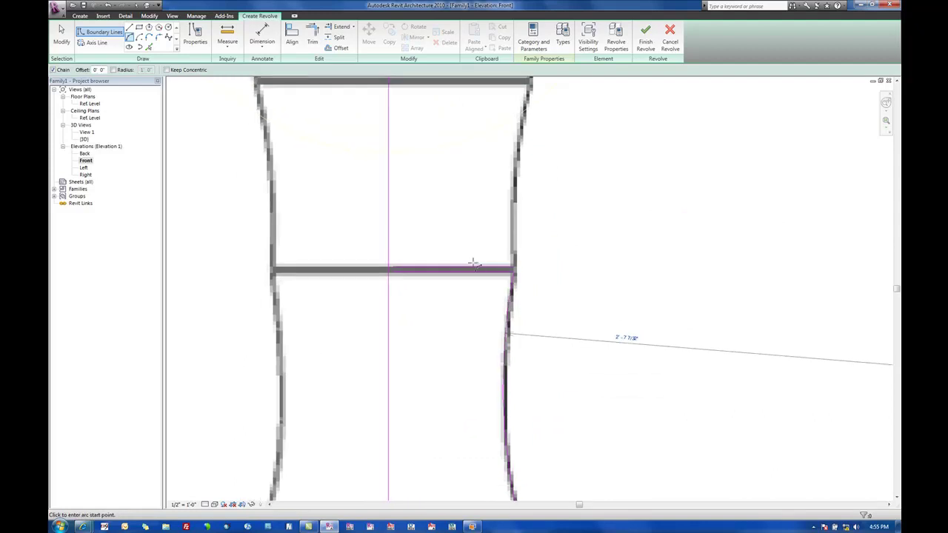
mouse_move(474, 264)
middle_mouse_down()
mouse_move(484, 218)
mouse_move(471, 221)
middle_mouse_up()
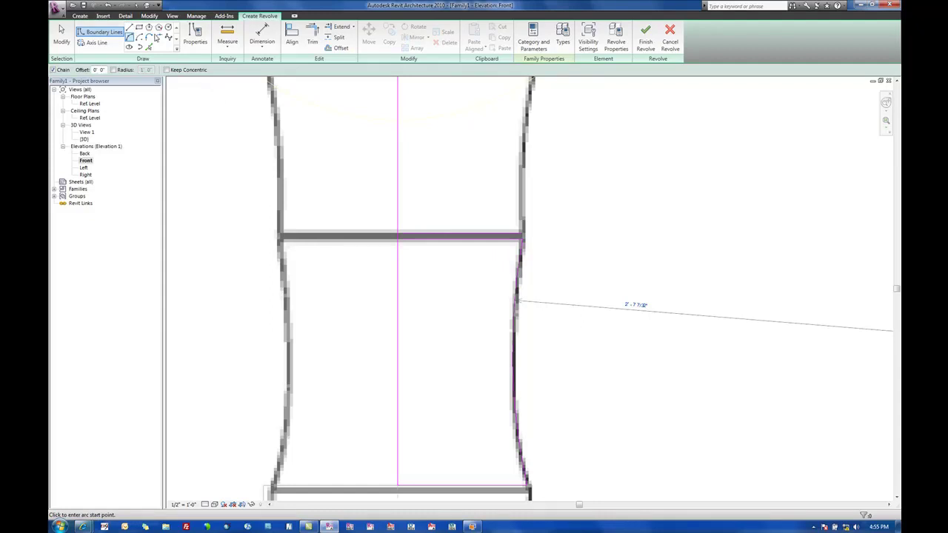
left_click(129, 29)
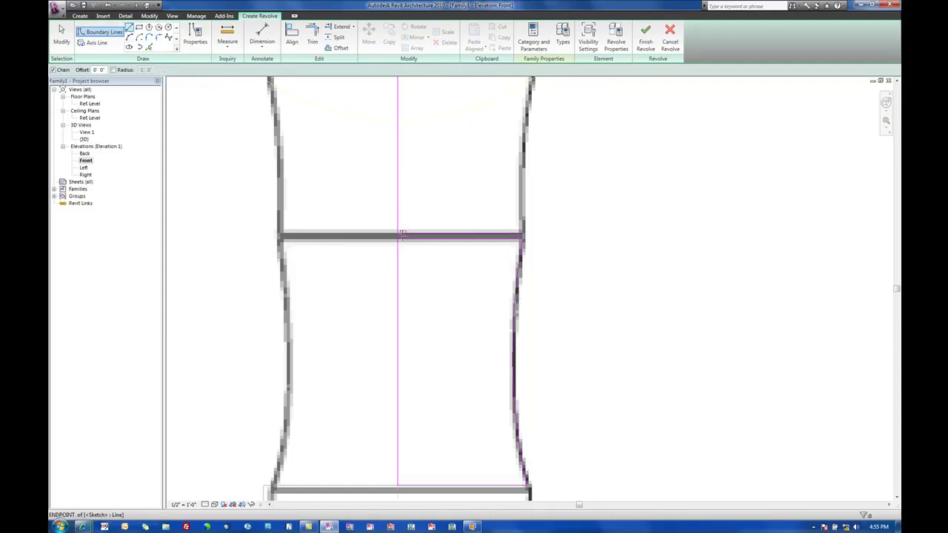
left_click(403, 235)
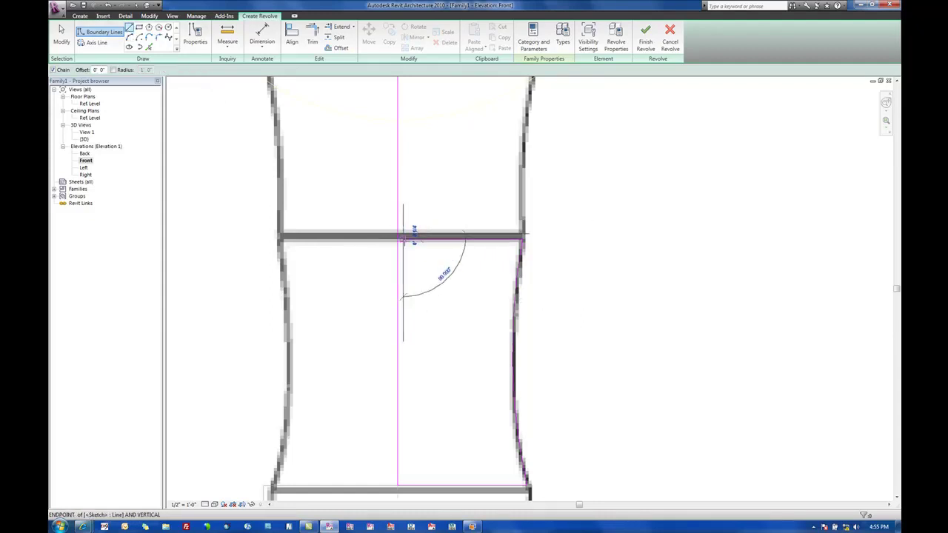
left_click(402, 239)
key("Escape")
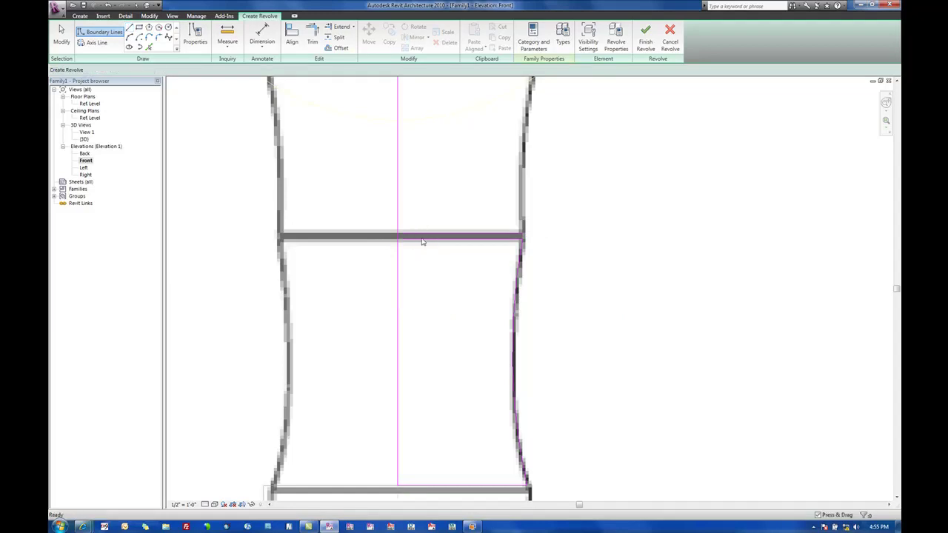
Move the short vertical line out close to the lamp's outline, shortening the lowest ring's two horizontal lines.
scroll(422, 242, "up", 4)
key("Escape")
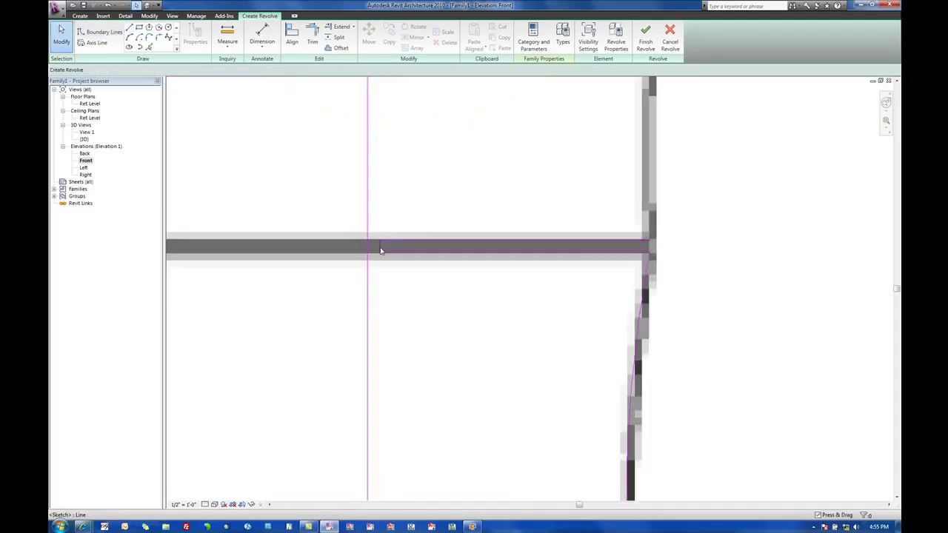
mouse_move(380, 251)
left_mouse_down()
mouse_move(667, 250)
mouse_move(646, 250)
left_mouse_up()
left_click(669, 263)
scroll(669, 263, "up", 3)
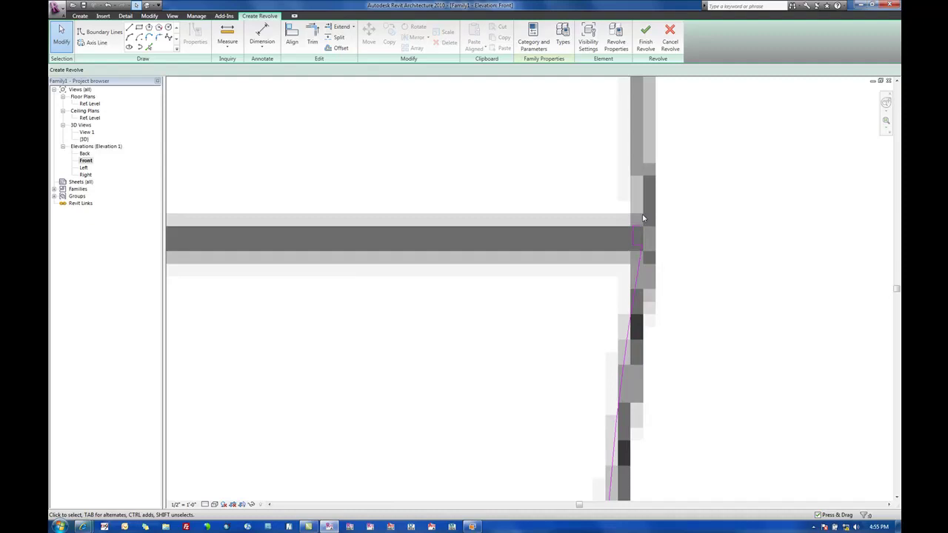
scroll(642, 221, "down", 5)
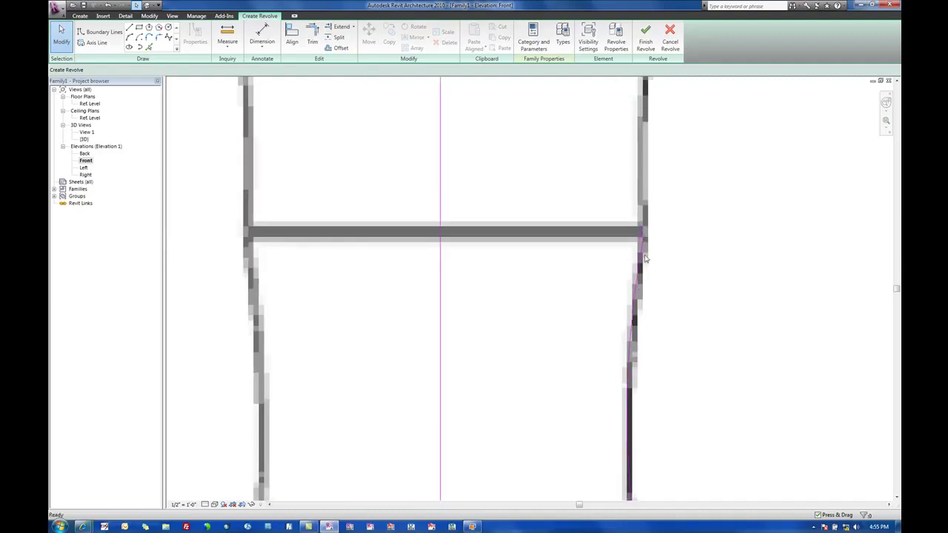
Copy the lowest ring's three short boundary lines vertically up to the second ring.
scroll(615, 341, "down", 4)
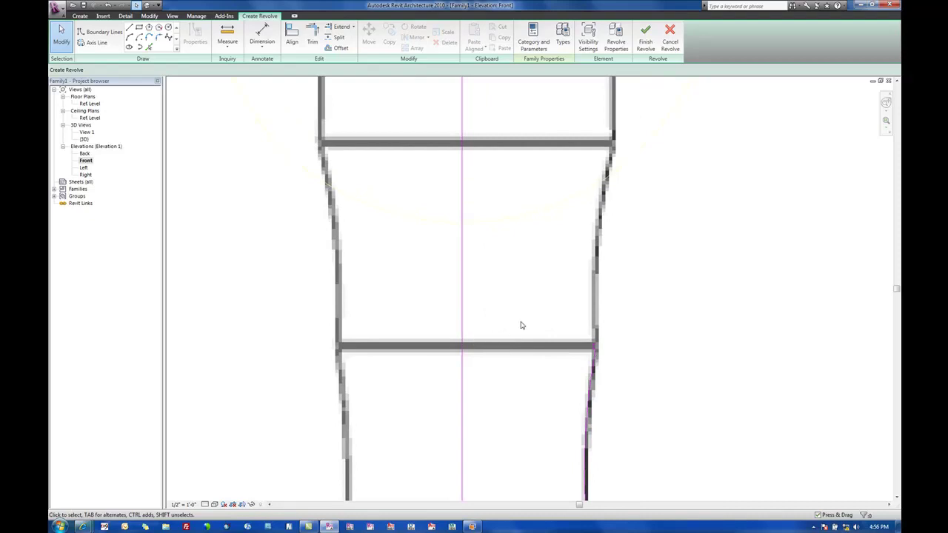
left_click_drag(626, 348, 642, 364)
scroll(632, 364, "up", 3)
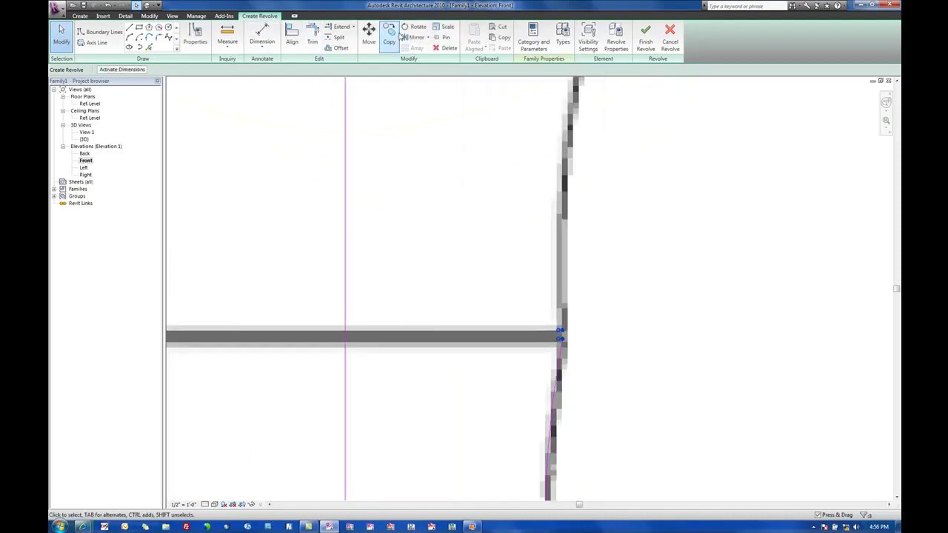
left_click(369, 34)
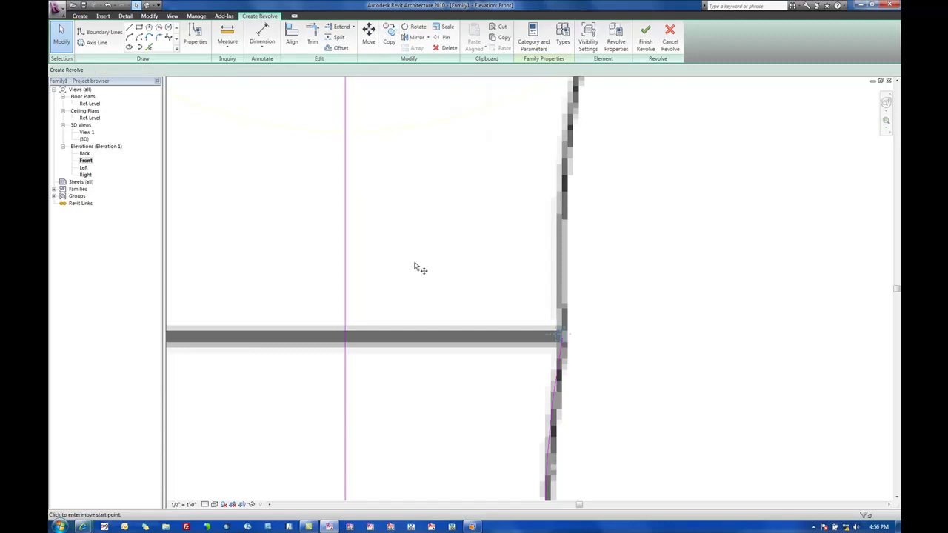
left_click(415, 330)
scroll(414, 302, "down", 2)
middle_click_drag(420, 156, 431, 250)
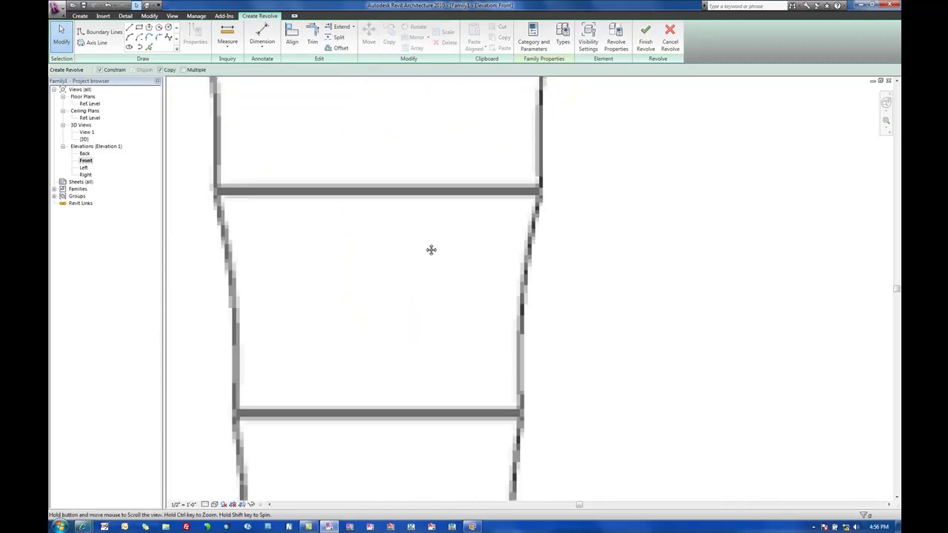
left_click(421, 189)
Move the copied lines horizontally so they meet the lamp's outline at the second ring.
scroll(517, 194, "up", 2)
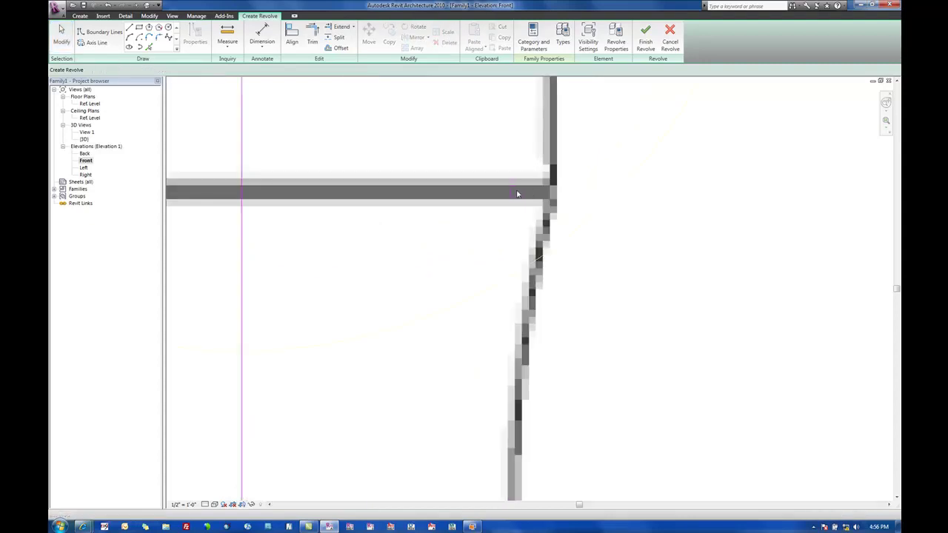
scroll(525, 191, "up", 1)
left_click_drag(474, 172, 541, 261)
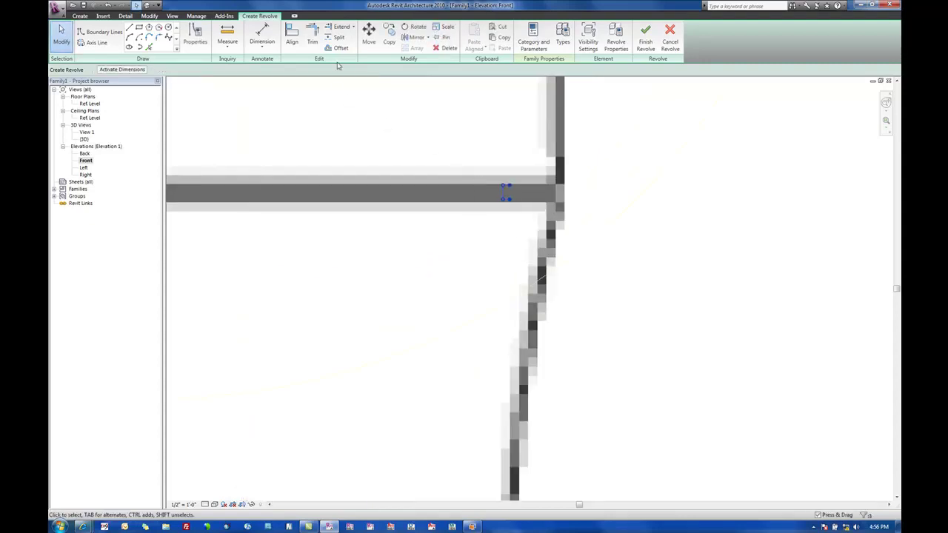
left_click(369, 33)
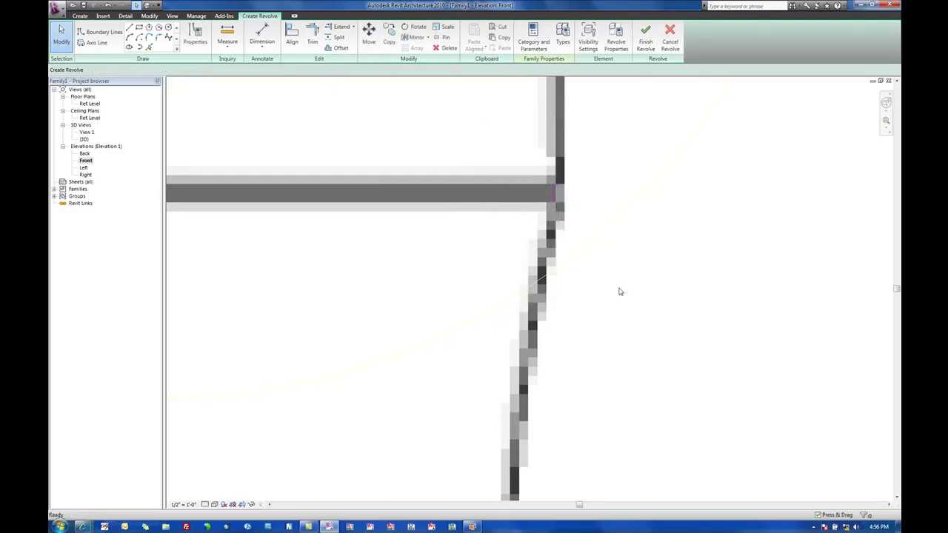
Draw an arc boundary of about 1' 9 3/4" radius along the outline, from the second ring's lower line down to the lowest ring's upper line.
scroll(602, 348, "down", 3)
middle_click_drag(578, 369, 527, 184)
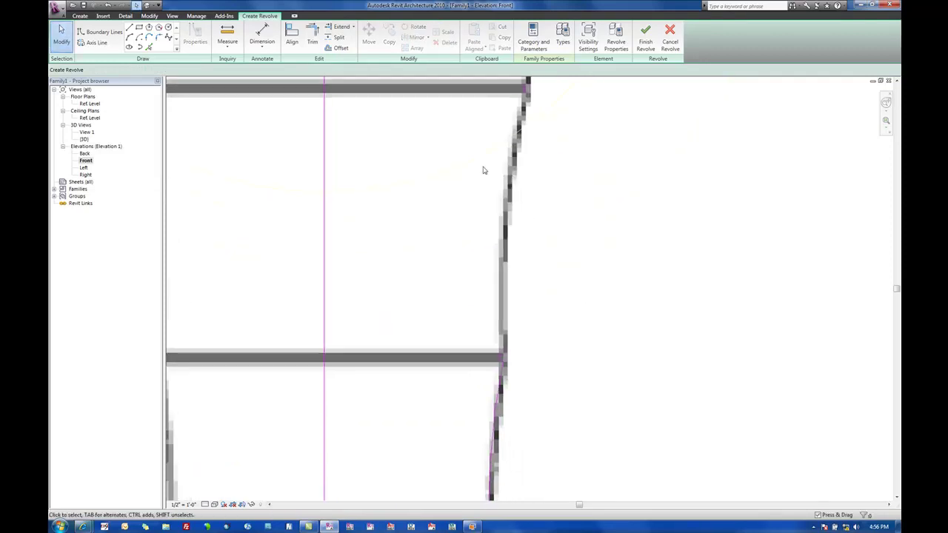
left_click(130, 37)
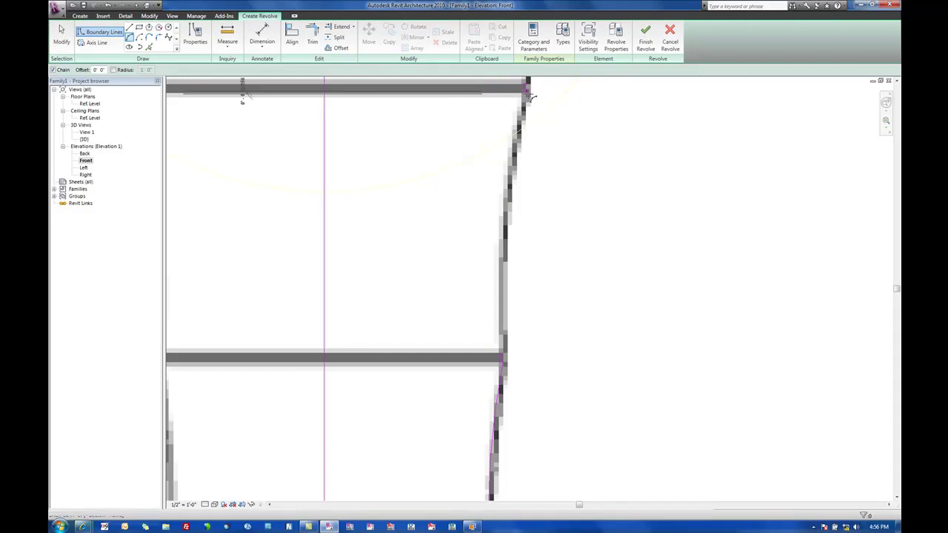
scroll(537, 92, "up", 2)
left_click(530, 93)
middle_click_drag(514, 345, 494, 127)
left_click(467, 313)
middle_click_drag(466, 206, 474, 320)
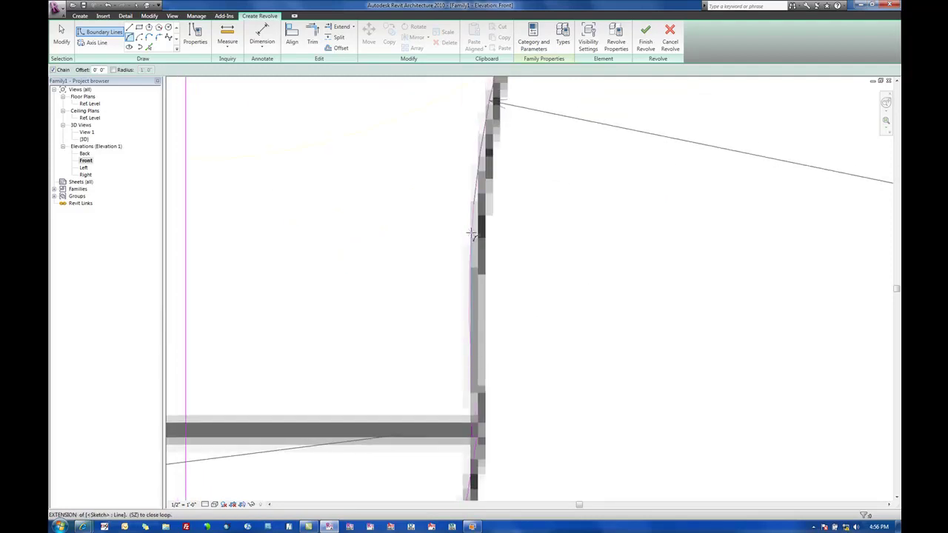
scroll(499, 229, "down", 3)
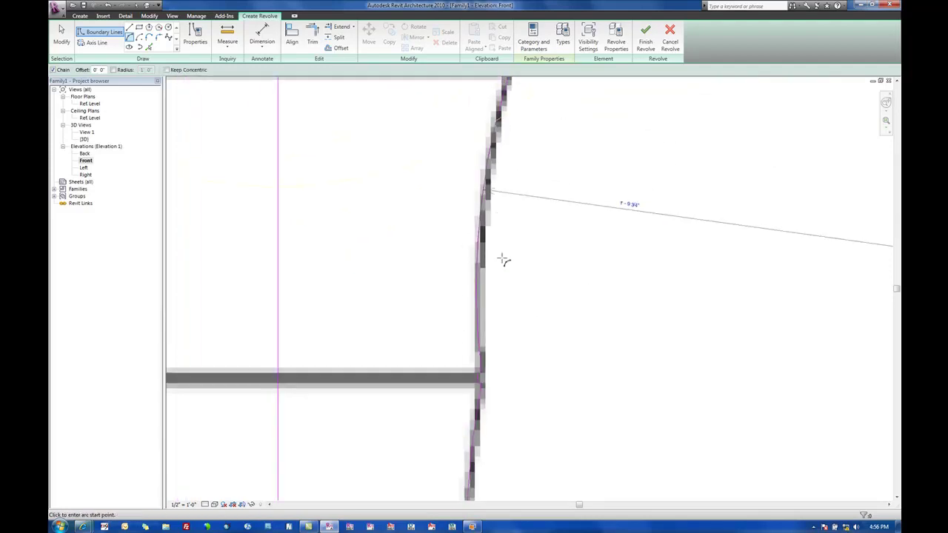
Copy the second ring's three short boundary lines about 9 7/8" vertically up to the third ring.
scroll(517, 160, "down", 3)
middle_click_drag(508, 215, 513, 319)
key("Escape")
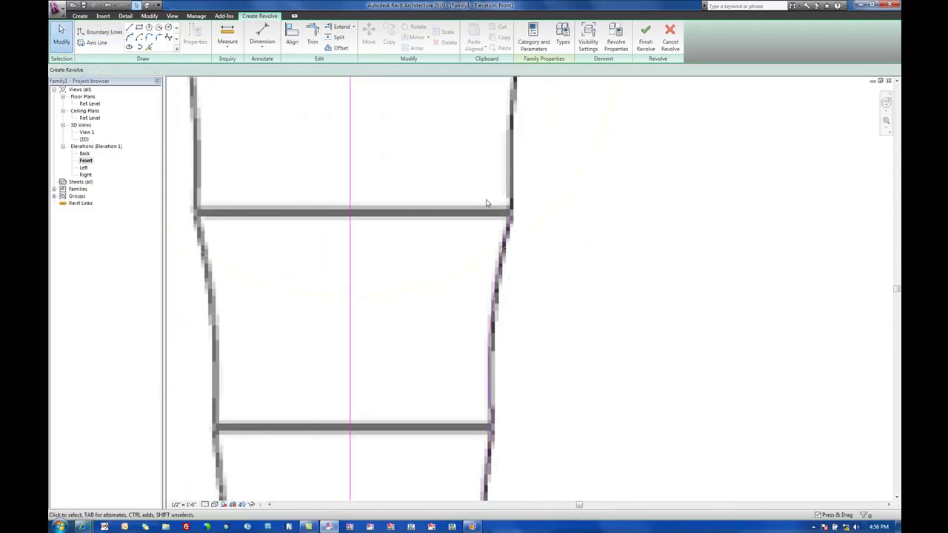
left_click_drag(544, 225, 545, 226)
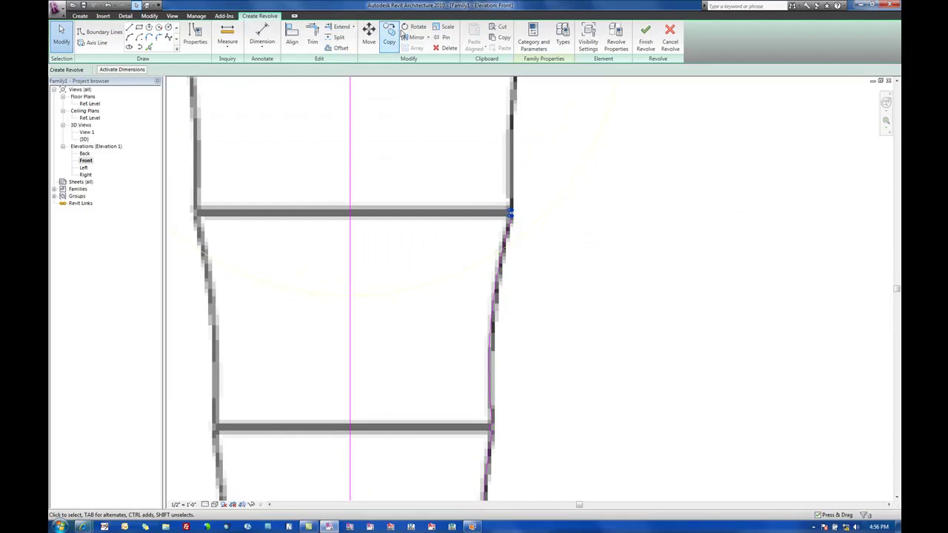
left_click(390, 35)
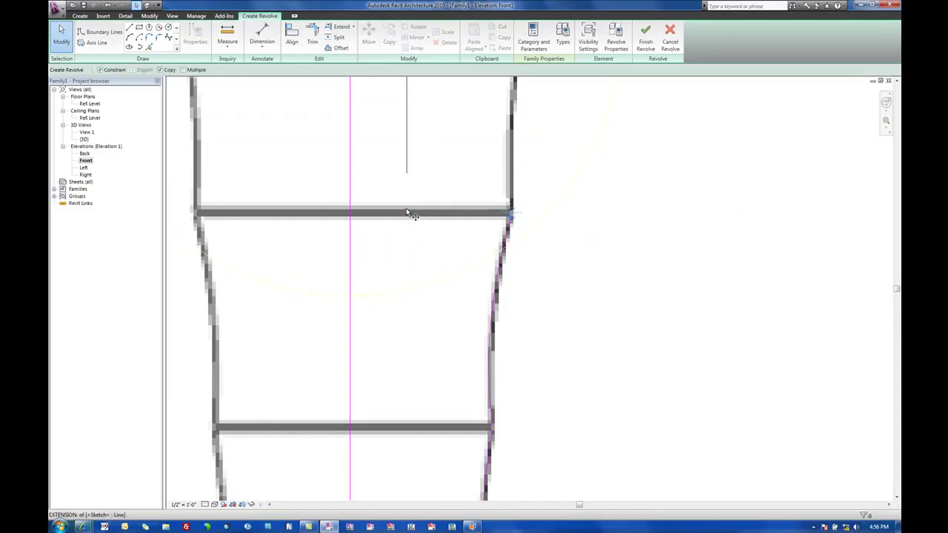
left_click(407, 212)
middle_click_drag(406, 241, 401, 403)
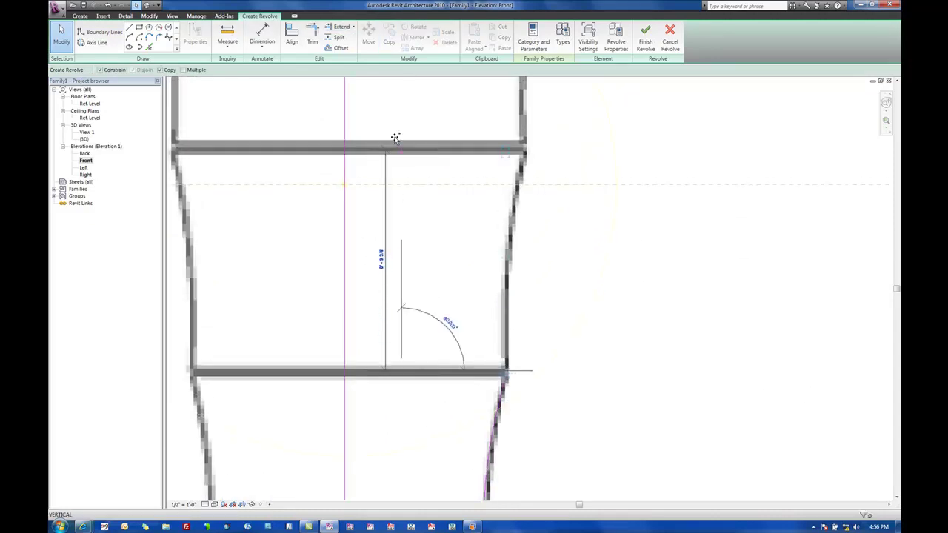
scroll(392, 149, "up", 3)
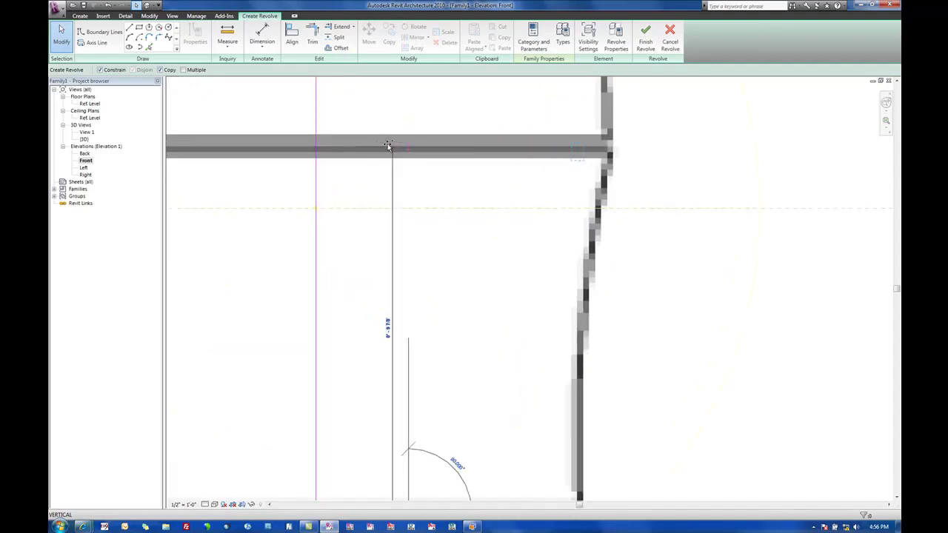
left_click(393, 148)
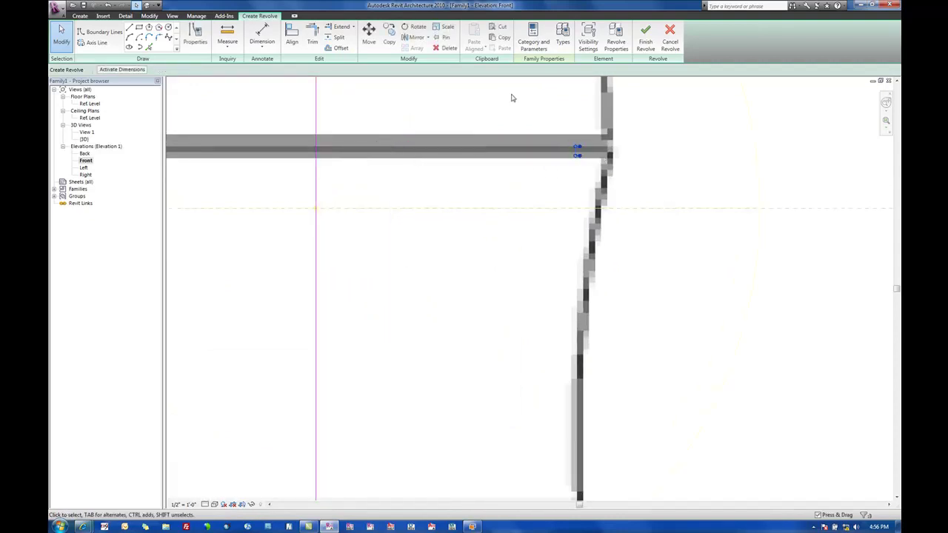
Move the third ring's copied lines about 7/8" horizontally onto the lamp's outline.
left_click(368, 33)
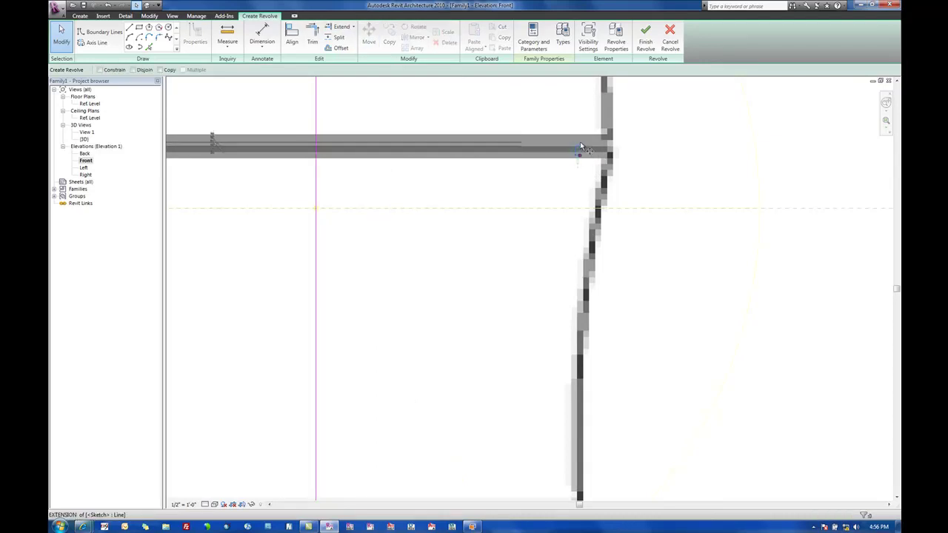
left_click(579, 149)
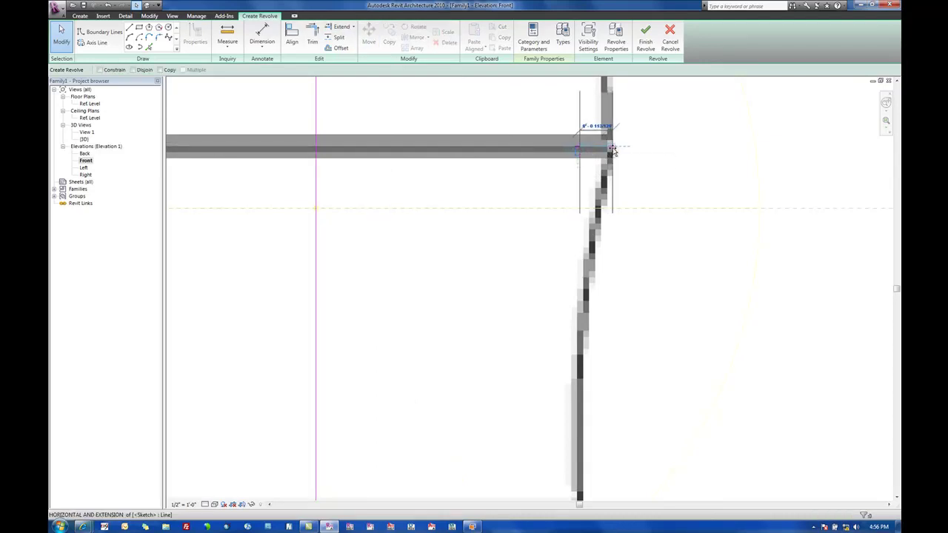
left_click(609, 151)
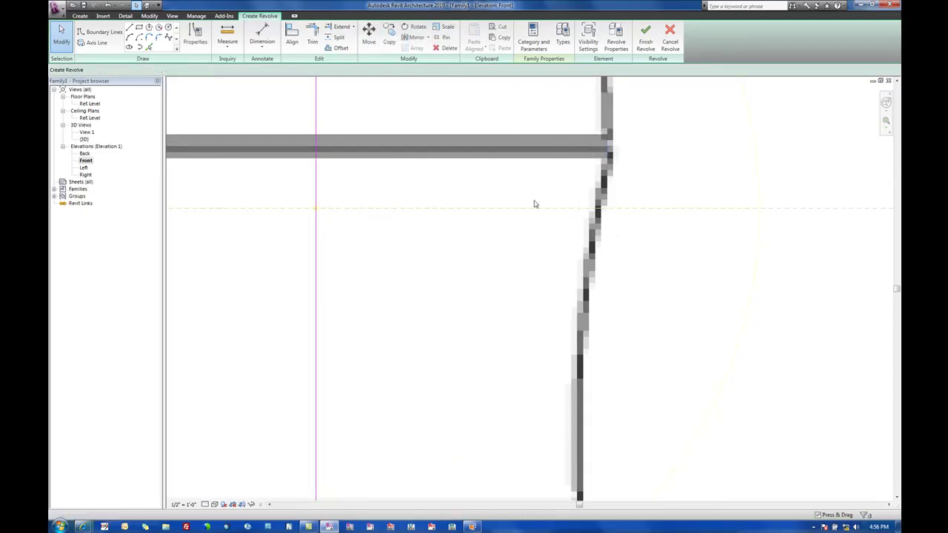
Draw an arc boundary along the outline from the third ring's lower line down to the second ring's upper line.
left_click(130, 37)
left_click(612, 154)
key("Escape")
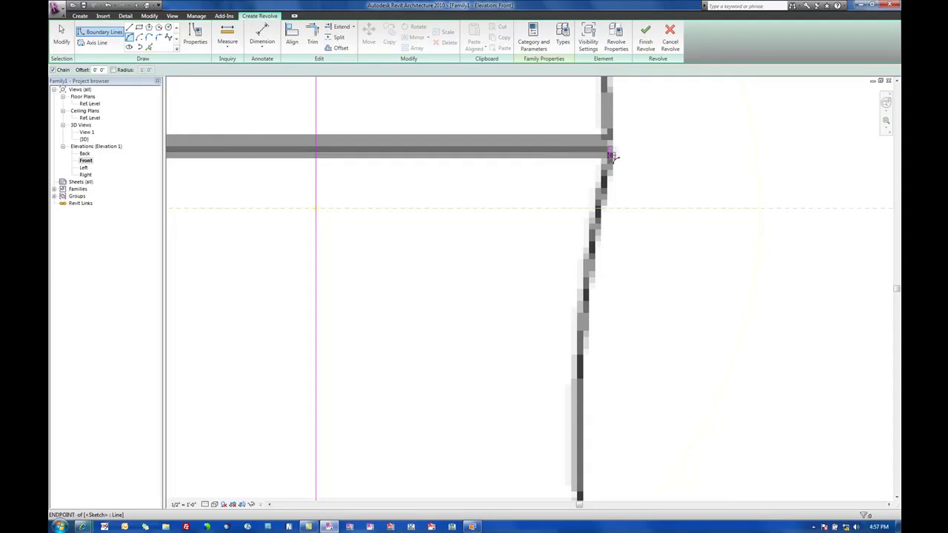
scroll(572, 286, "down", 1)
middle_click_drag(572, 286, 540, 154)
scroll(553, 368, "up", 1)
scroll(554, 368, "up", 1)
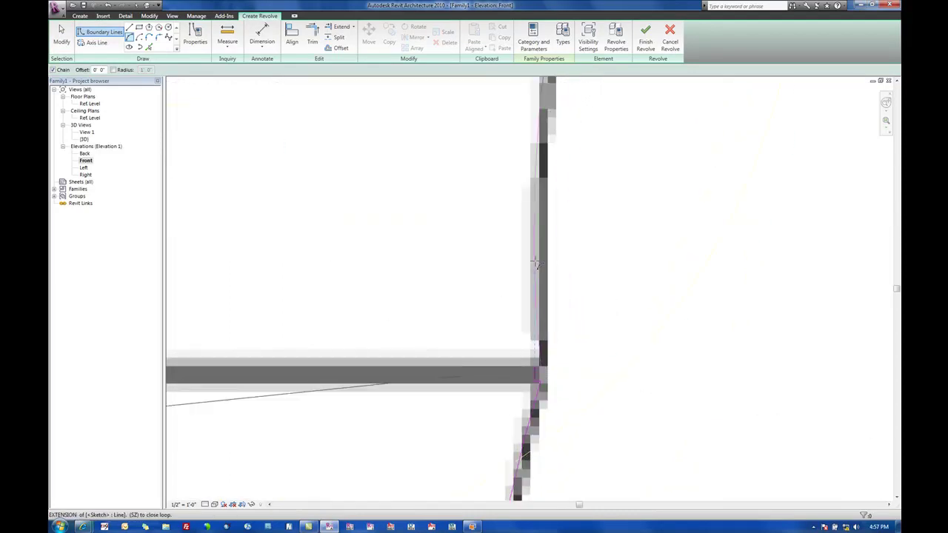
mouse_move(544, 371)
middle_mouse_down()
mouse_move(545, 332)
mouse_move(545, 422)
middle_mouse_up()
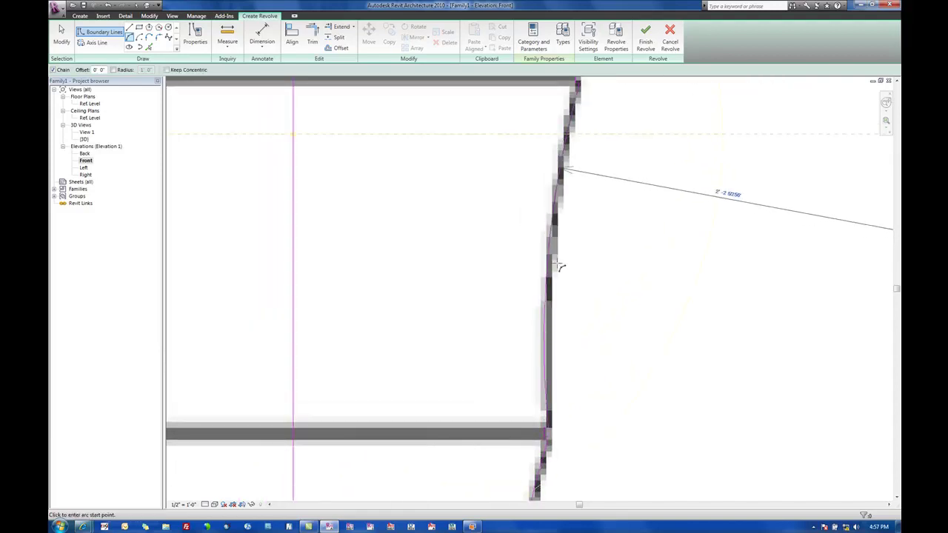
Copy the third ring's three short boundary lines vertically up to the next ring.
scroll(557, 272, "down", 2)
middle_click_drag(555, 281, 554, 515)
scroll(539, 378, "down", 3)
key("Escape")
scroll(565, 376, "up", 3)
key("Escape")
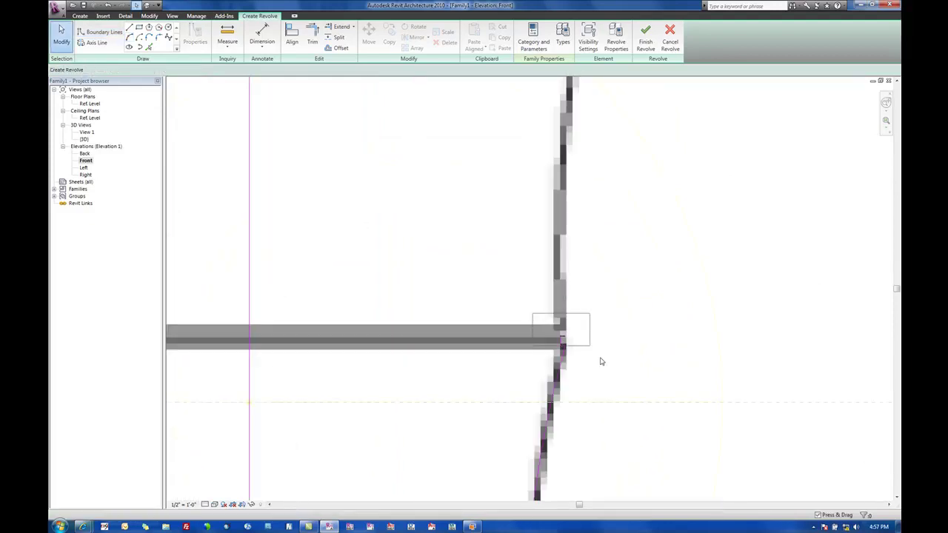
left_click_drag(600, 358, 602, 359)
scroll(356, 207, "up", 1)
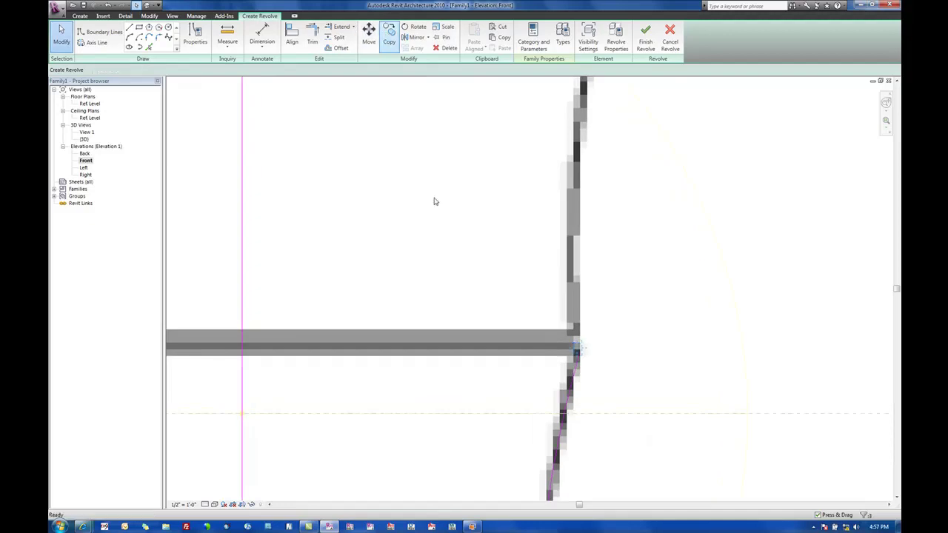